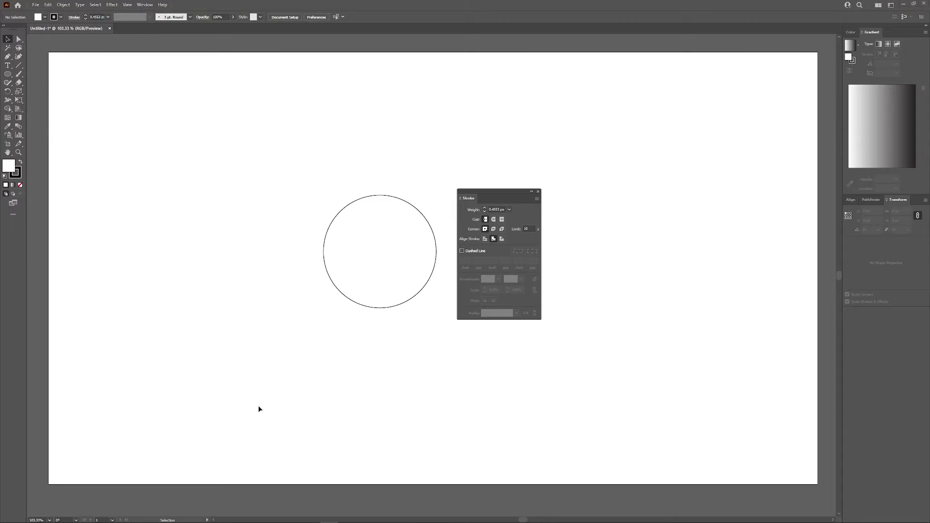
Thicken the circle's outline by raising its stroke weight
click(374, 256)
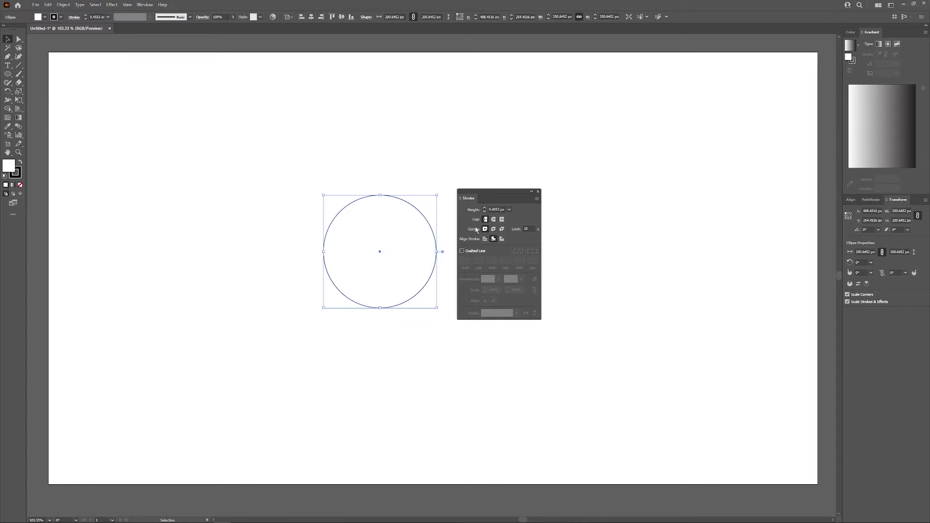
drag(486, 210, 485, 209)
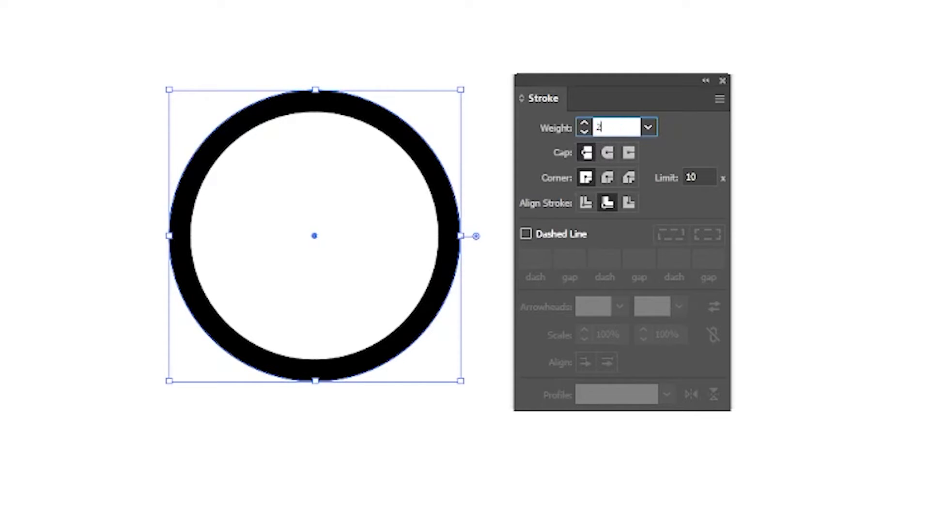
click(584, 131)
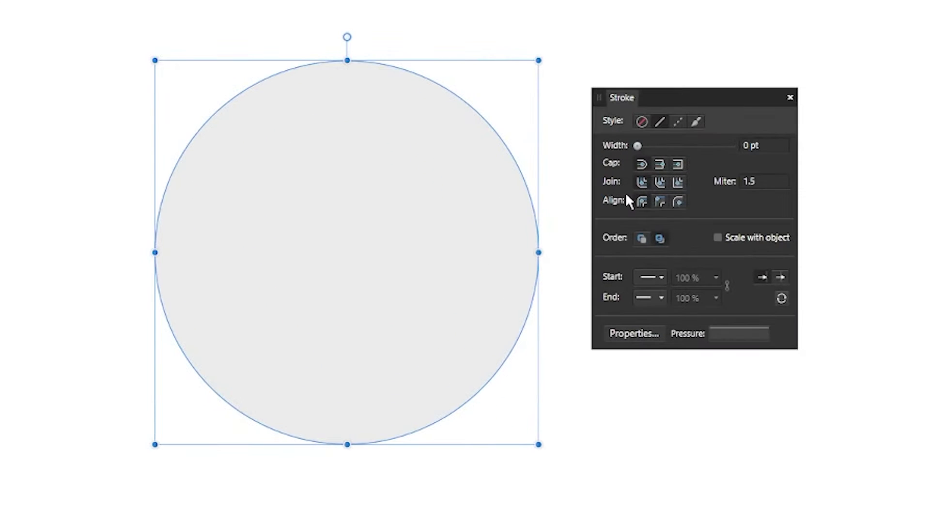
In Affinity Designer, raise the grey ellipse's stroke width to 100 pt and reduce it again
mouse_move(638, 145)
mouse_down()
mouse_move(701, 143)
mouse_move(630, 160)
mouse_move(736, 162)
mouse_up()
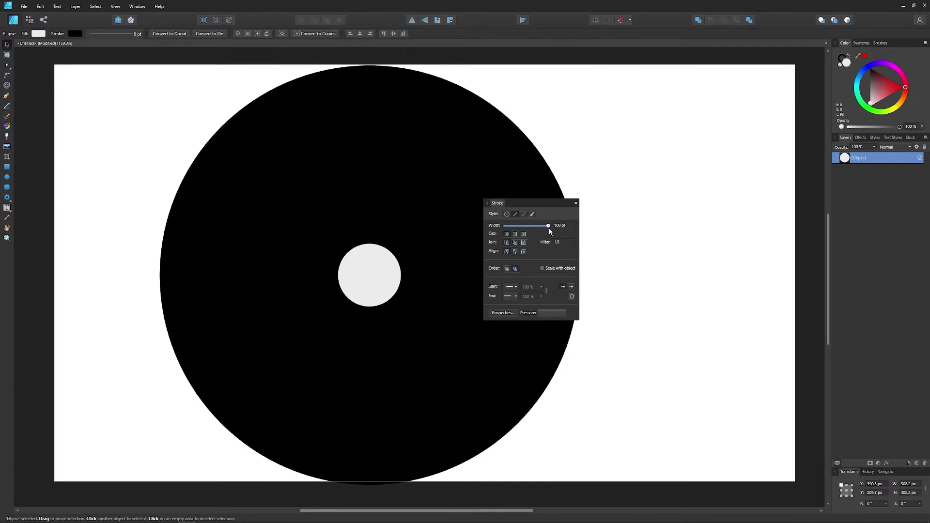
mouse_move(550, 232)
mouse_down()
mouse_move(506, 236)
mouse_move(545, 231)
mouse_move(512, 236)
mouse_move(521, 236)
mouse_up()
click(561, 227)
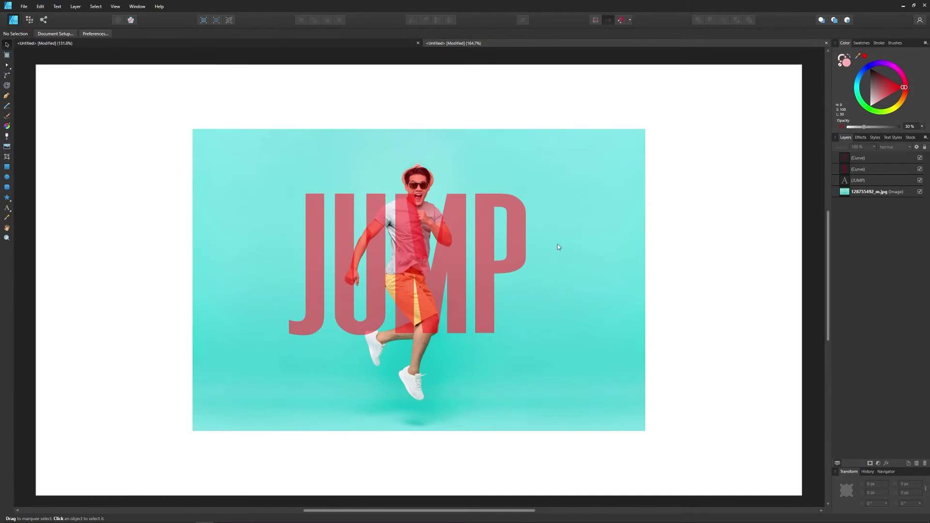
Bring the JUMP text in front of the two curves and merge all three into one shape
click(506, 238)
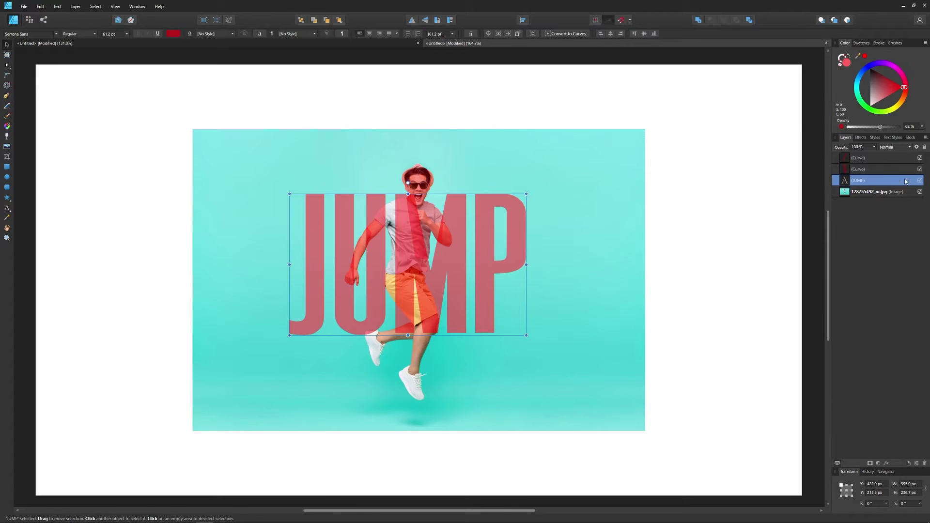
key(ctrl+shift+bracketright)
drag(580, 473, 255, 98)
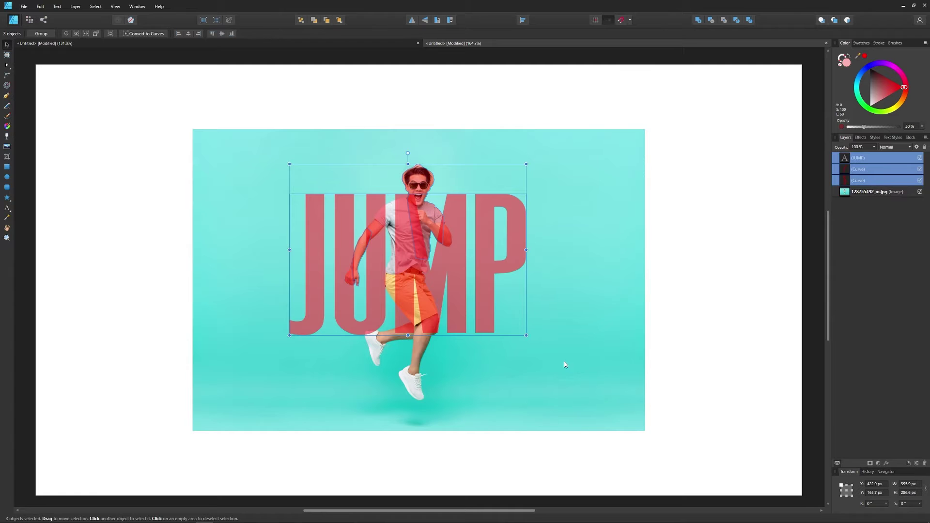
click(698, 20)
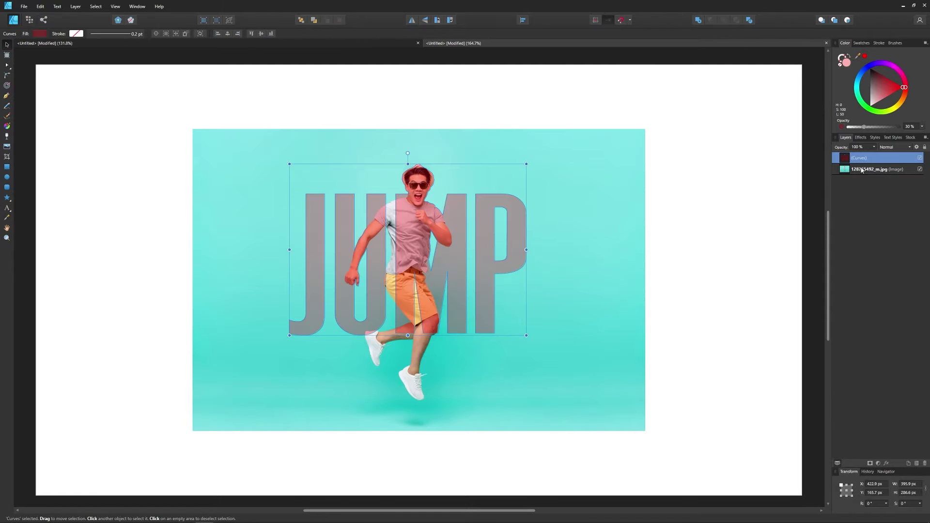
Clip the jumping man photo inside the merged JUMP shape and clear the selection
drag(861, 169, 862, 159)
click(602, 314)
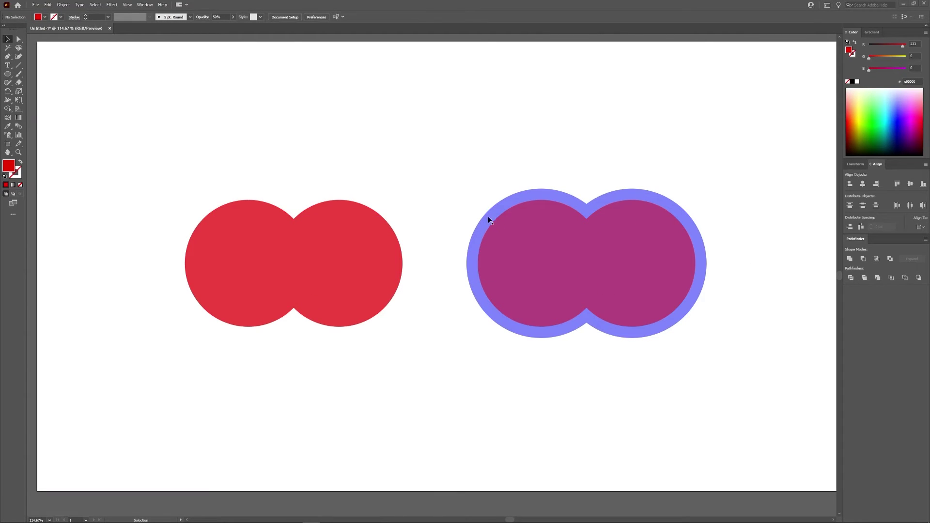
In Illustrator, enlarge a copy of the red double-circle shape about its centre for comparison with the blue offset
click(299, 253)
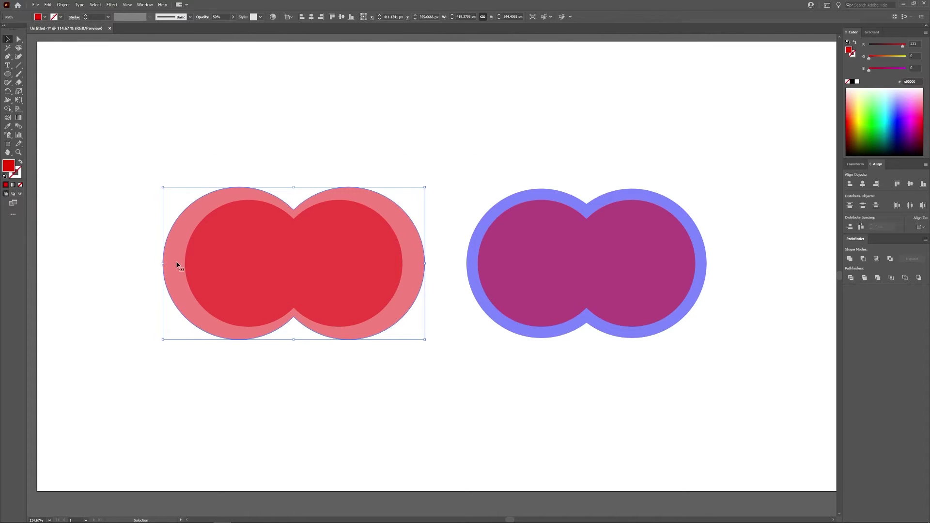
click(646, 330)
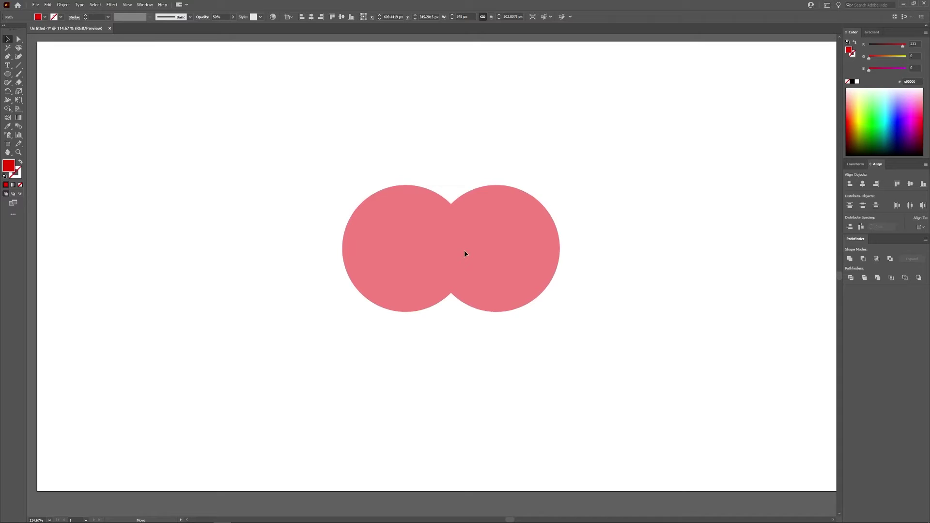
Offset the path of the red double-circle shape outward by 26 px with Miter joins
click(464, 250)
click(64, 4)
mouse_move(94, 177)
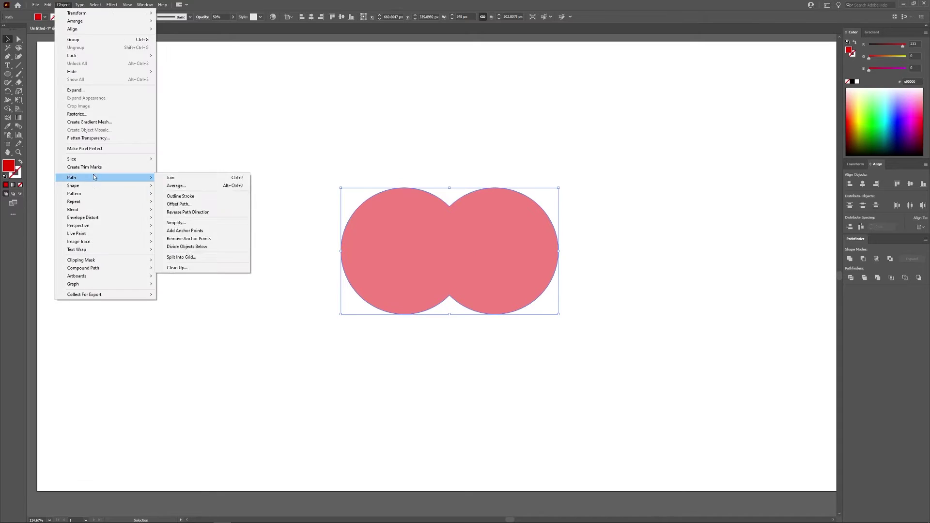
click(178, 204)
text(10)
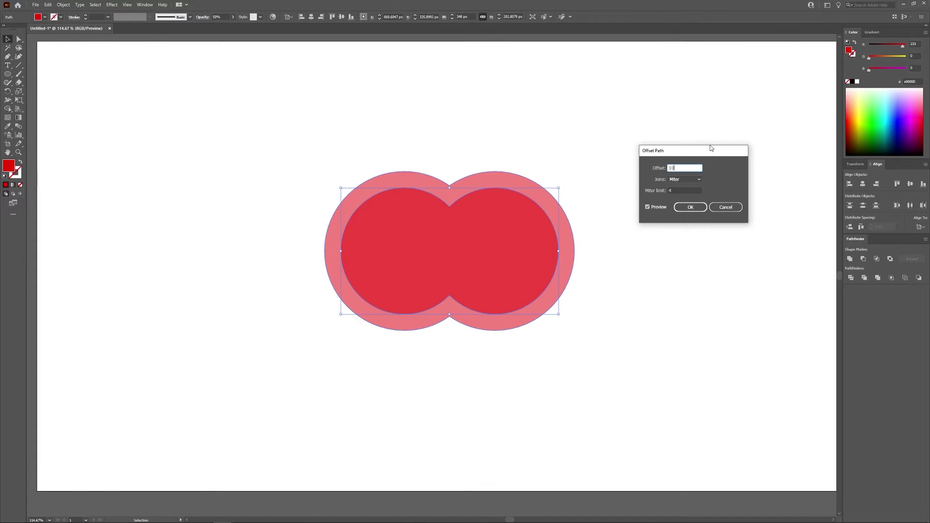
key(Tab)
text(24)
key(Tab)
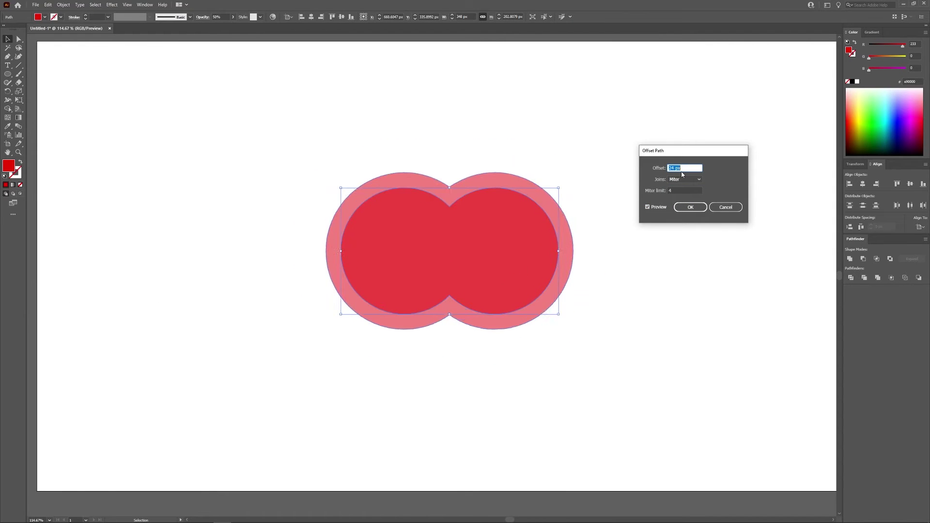
click(691, 207)
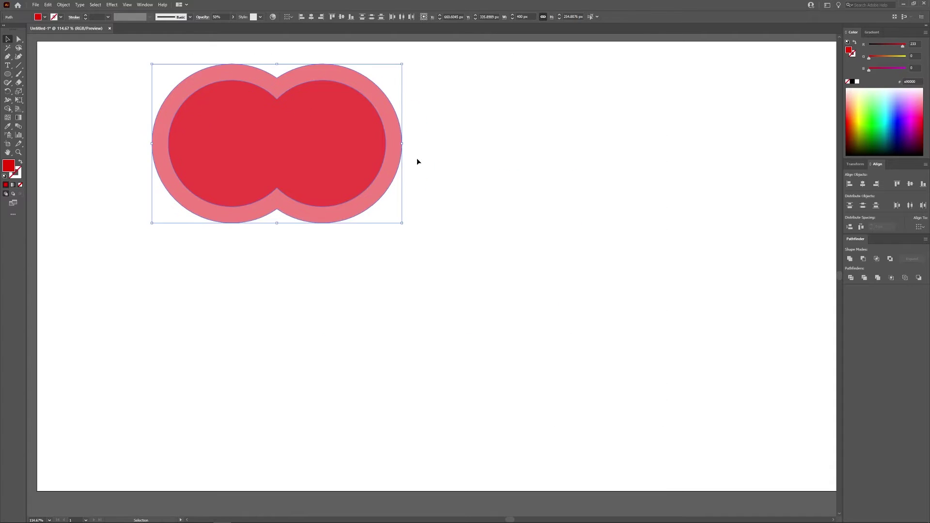
Shrink the red shapes into the artboard's upper-left corner and draw a blue five-pointed star about 296 px tall
mouse_move(416, 158)
mouse_down()
mouse_move(236, 154)
mouse_move(189, 122)
mouse_up()
click(8, 74)
click(38, 108)
drag(372, 280, 377, 180)
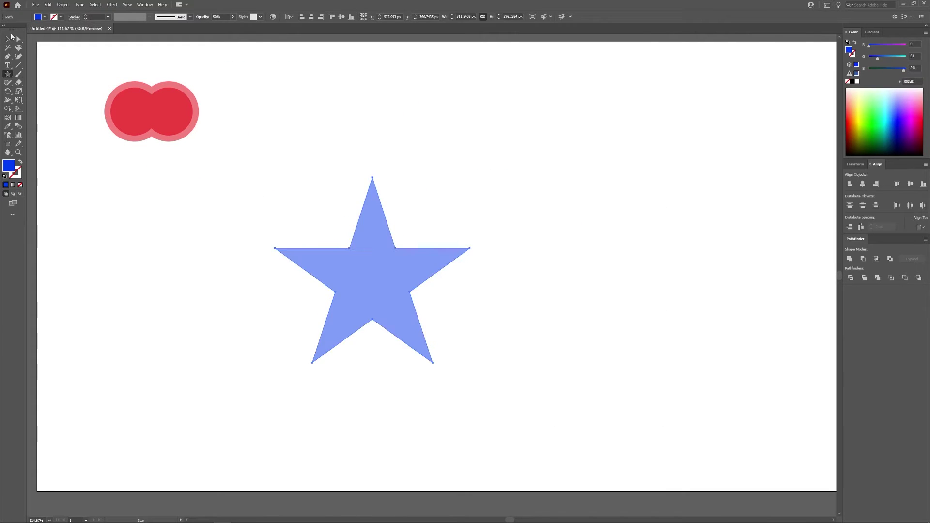
click(7, 38)
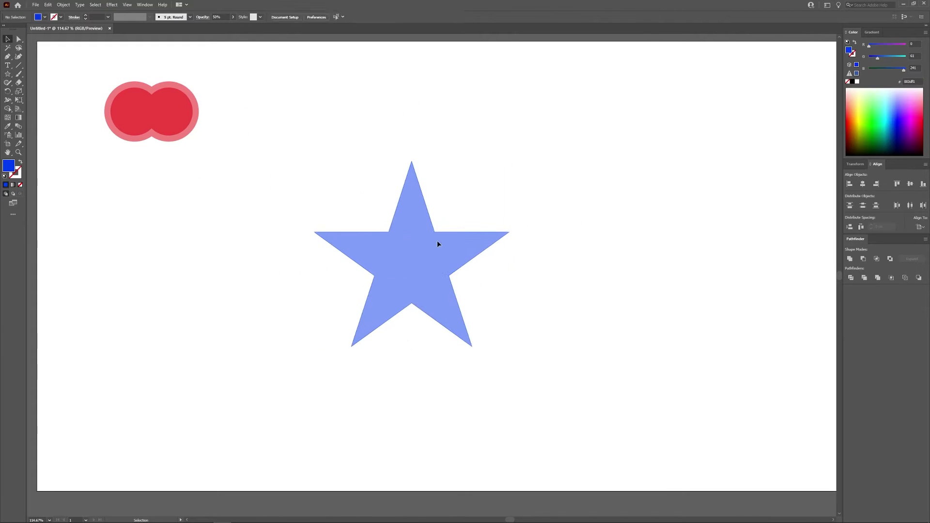
Start a 26 px path offset on the blue star and preview the Miter, Round and Bevel joins
click(436, 242)
click(63, 5)
click(193, 204)
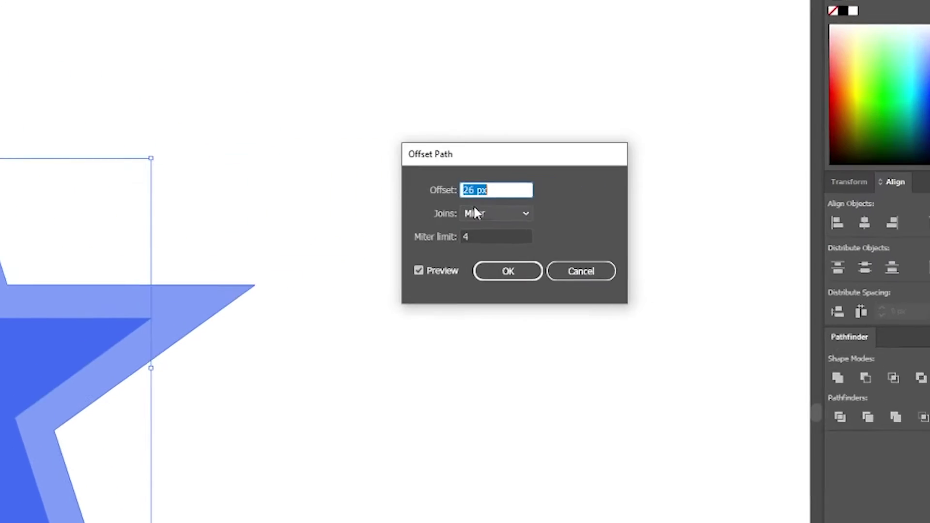
click(685, 180)
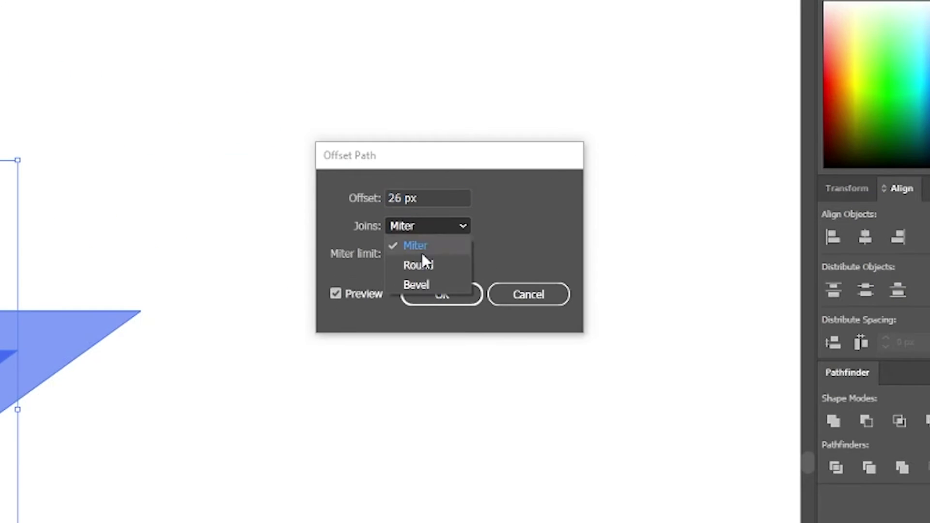
click(495, 231)
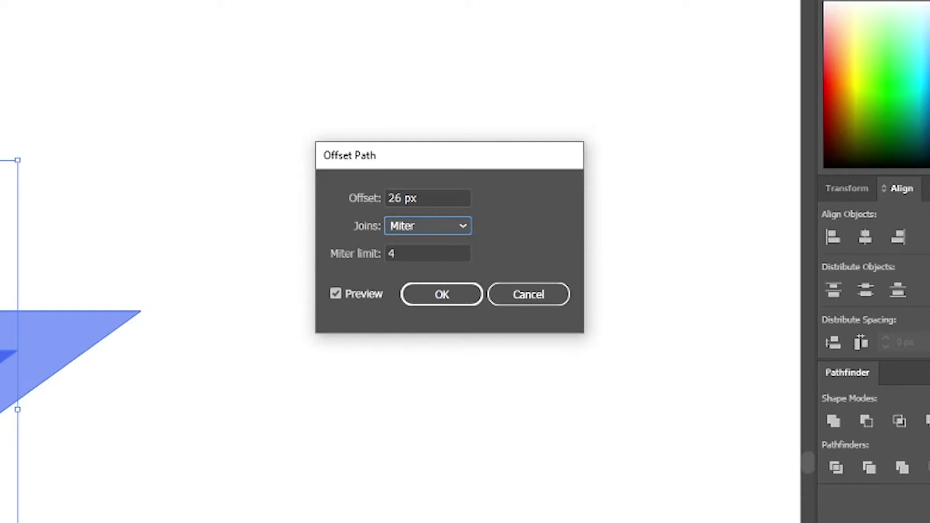
click(428, 226)
click(430, 266)
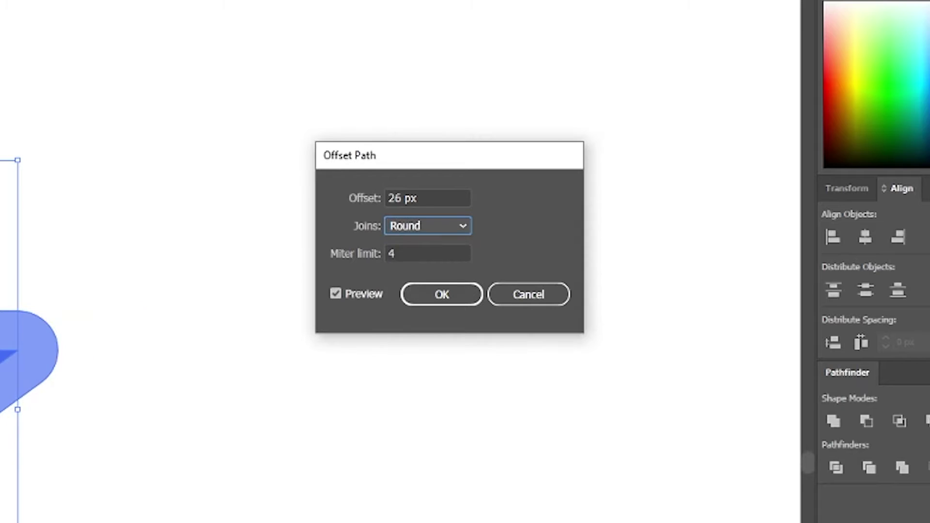
click(428, 226)
click(412, 284)
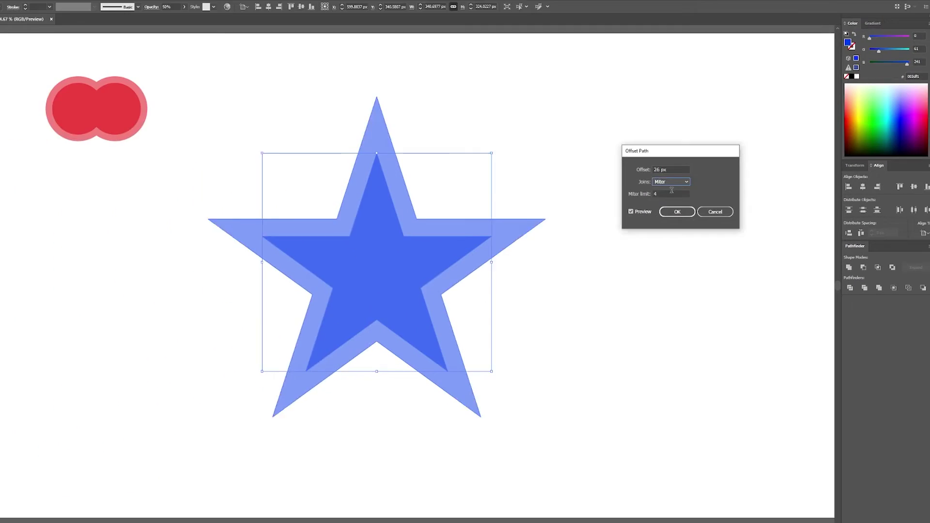
Set the star offset's joins to Miter, try different miter limits and apply the 26 px offset
click(428, 226)
click(417, 243)
double_click(405, 254)
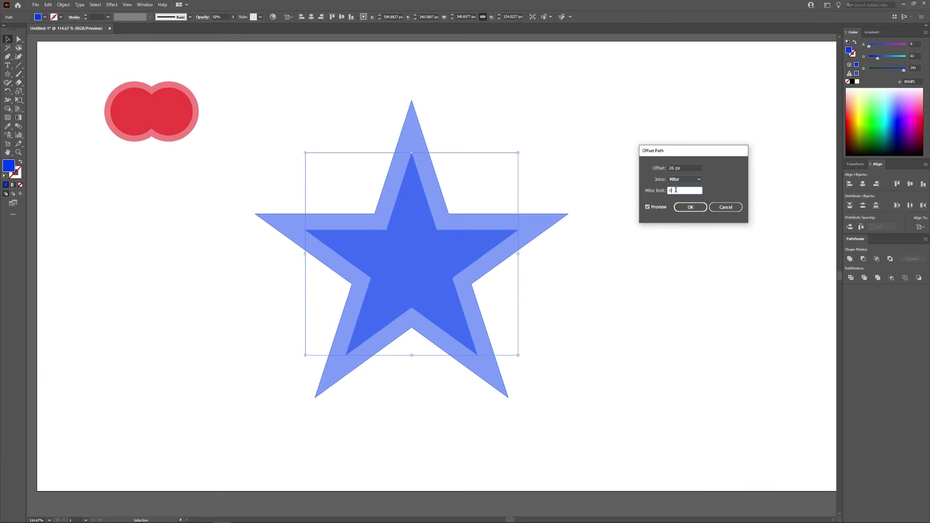
key(Up)
key(Up)
key(Down)
key(Up)
click(690, 208)
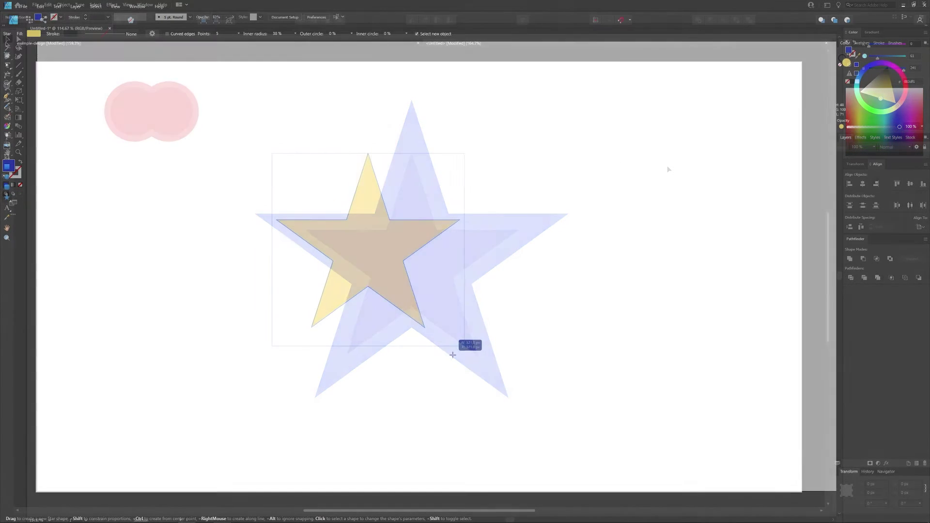
In Affinity Designer, draw a yellow five-pointed star about 417 px wide and adjust its offset with the Contour Tool
mouse_move(452, 355)
mouse_down()
mouse_move(494, 382)
mouse_move(452, 339)
mouse_move(521, 403)
mouse_up()
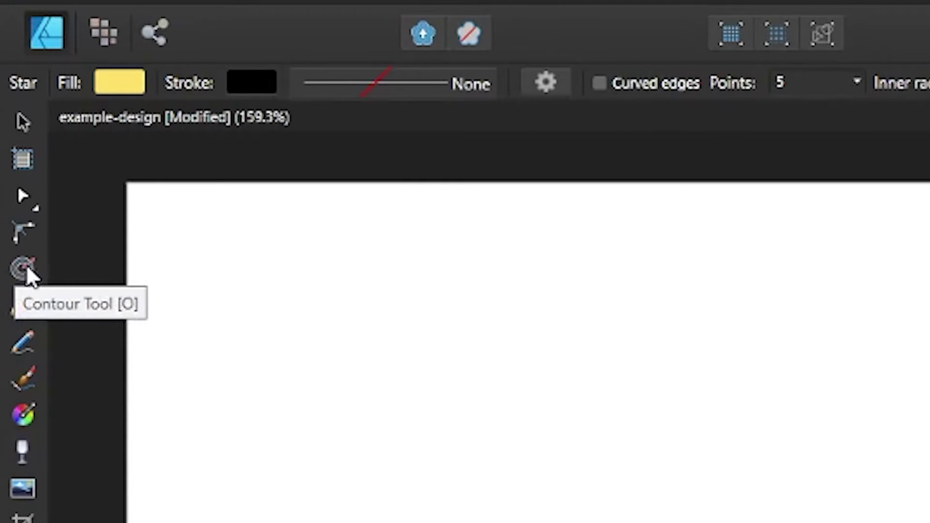
click(27, 274)
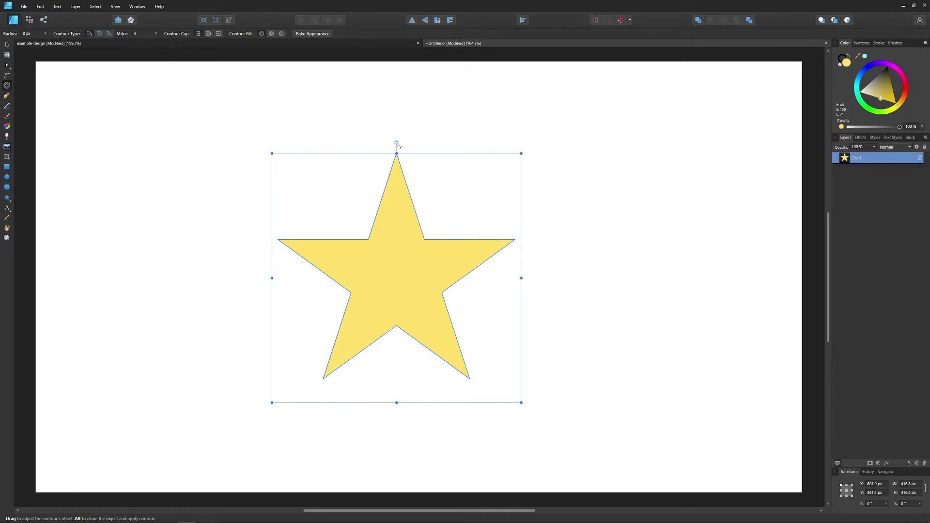
mouse_move(397, 143)
mouse_down()
mouse_move(448, 139)
mouse_move(401, 139)
mouse_up()
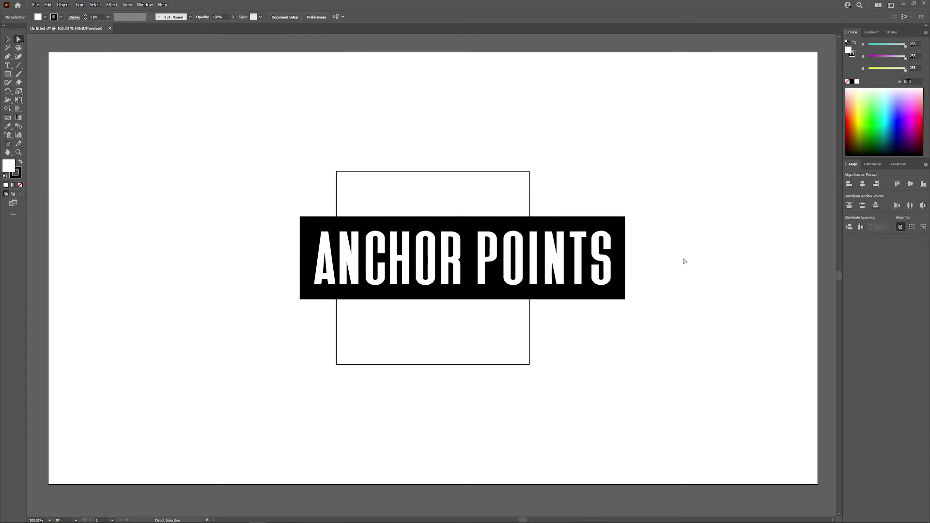
In Illustrator, try moving the square's upper-left and lower-right anchor points inward, and undo both moves
click(386, 222)
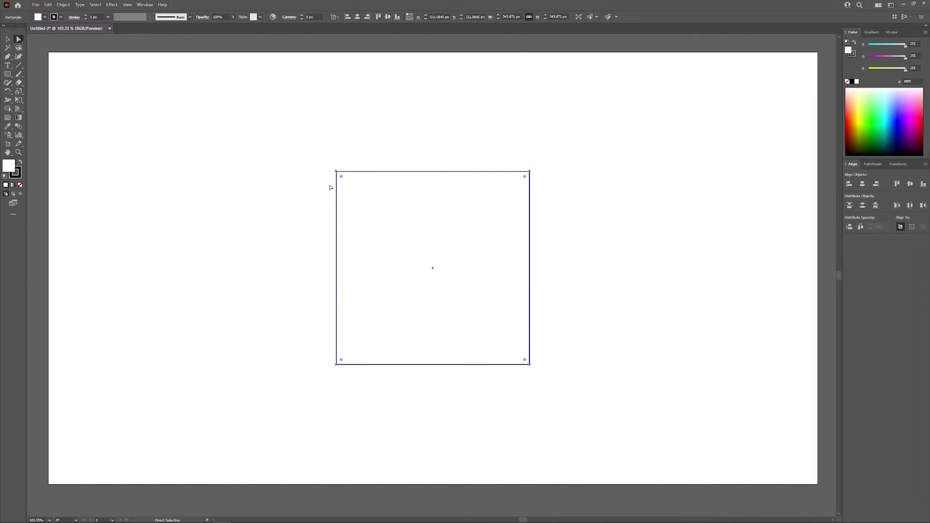
click(337, 172)
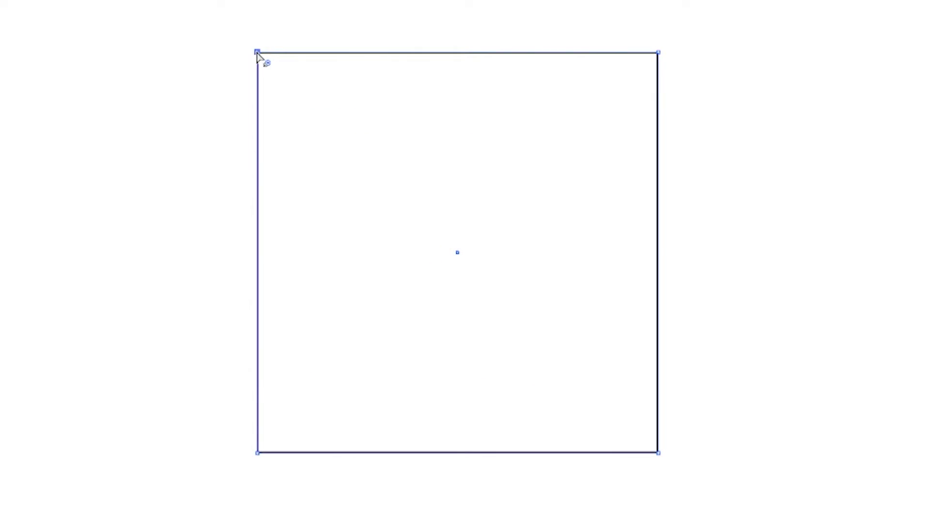
drag(336, 171, 392, 246)
drag(376, 211, 382, 172)
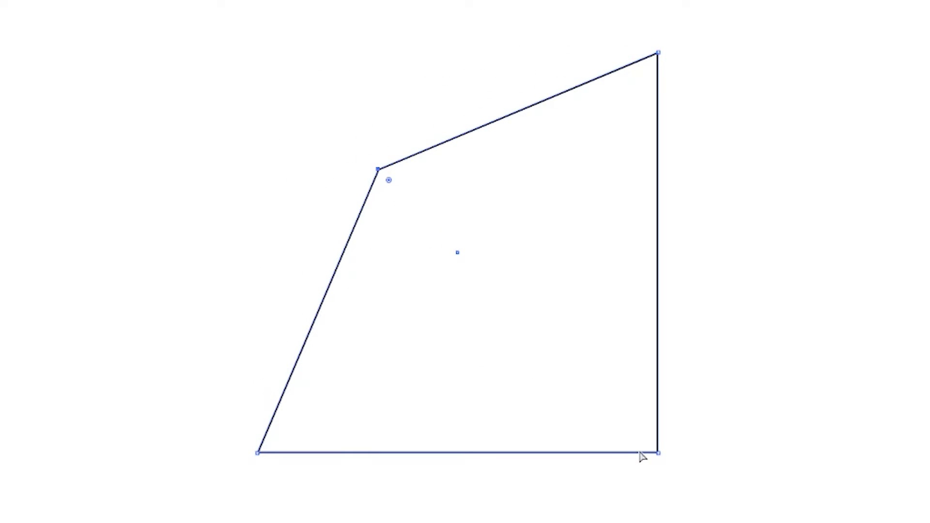
drag(659, 454, 459, 237)
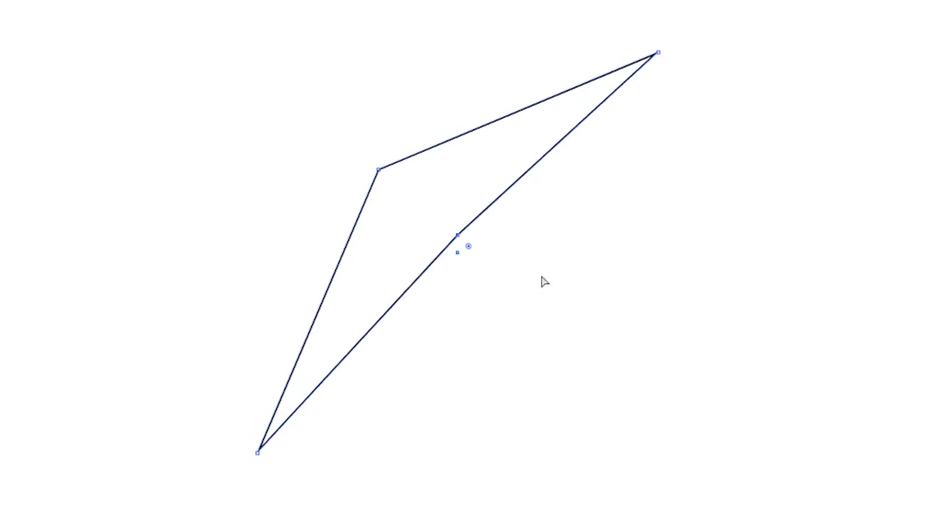
key(ctrl+z)
key(ctrl+z)
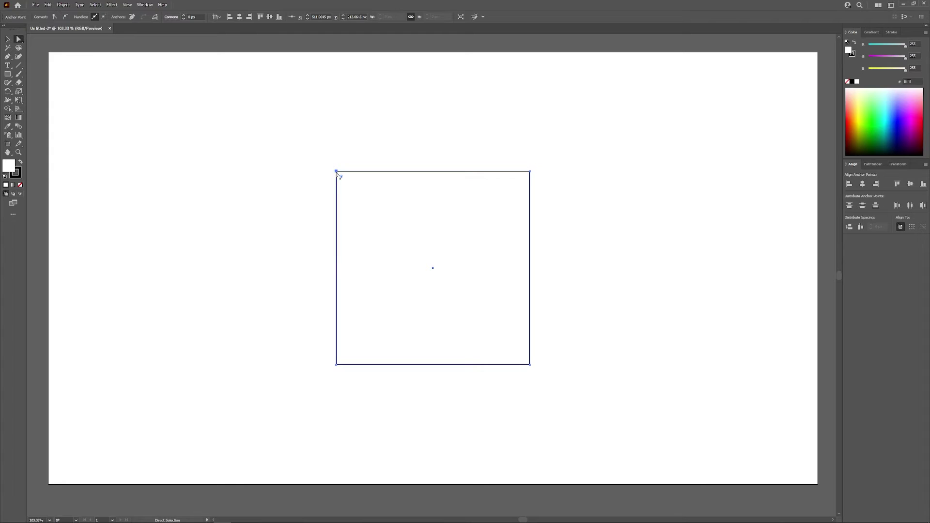
Try reshaping the square from its upper-left anchor point and undo the change
drag(338, 174, 386, 179)
drag(504, 284, 468, 283)
key(ctrl+z)
Examine the Pen tool variants for adding, deleting and converting anchor points
click(8, 57)
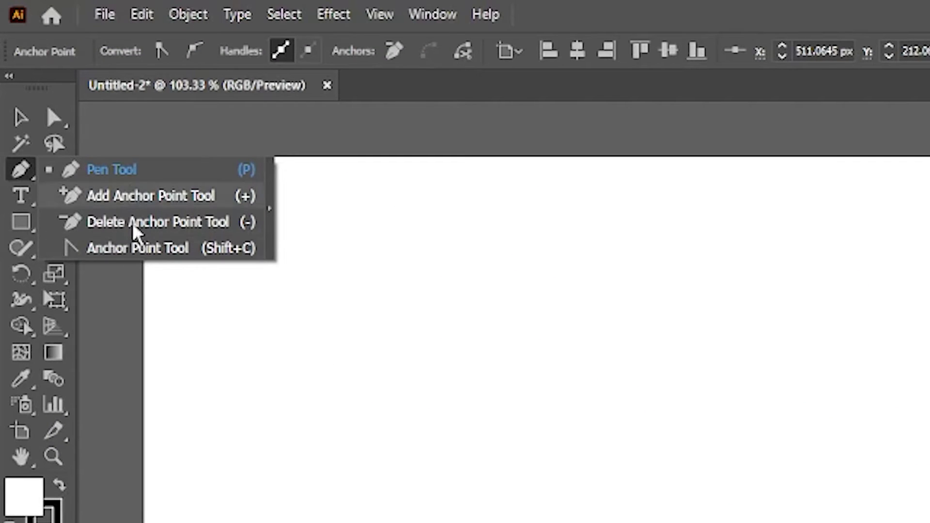
click(61, 122)
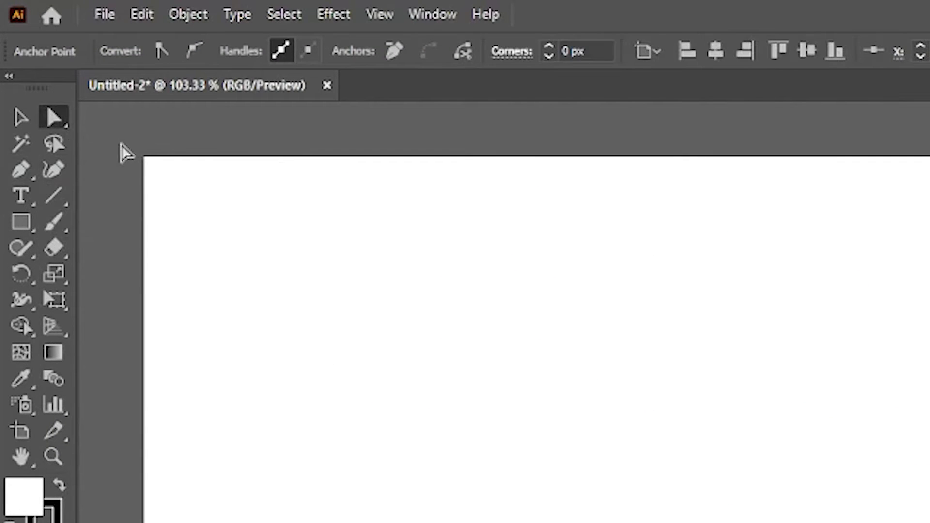
click(20, 175)
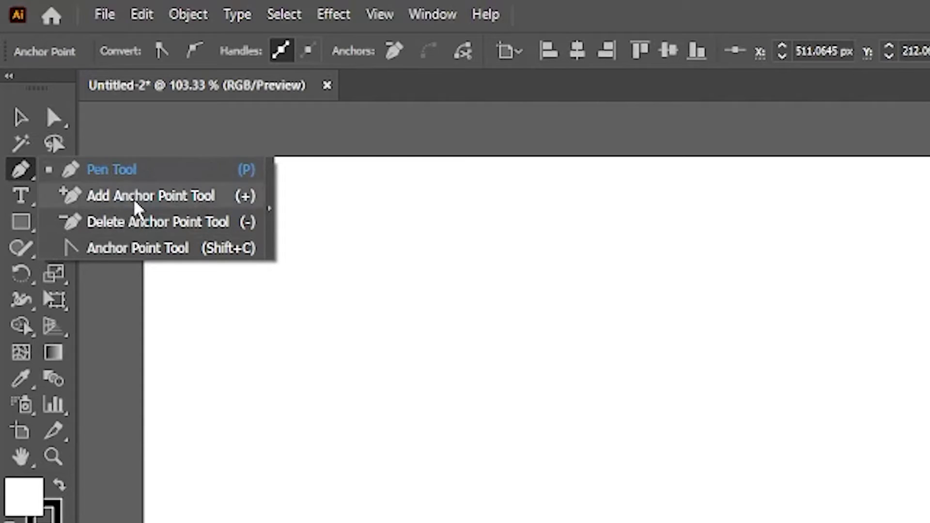
click(57, 122)
click(57, 122)
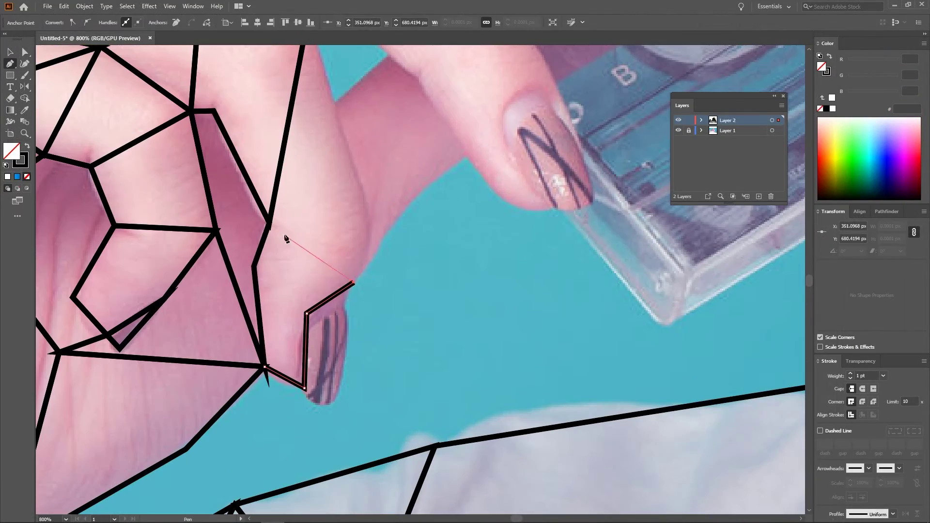
Examine the black line tracing over the photo, from the fingernail detail out to the whole portrait
key(ctrl+minus)
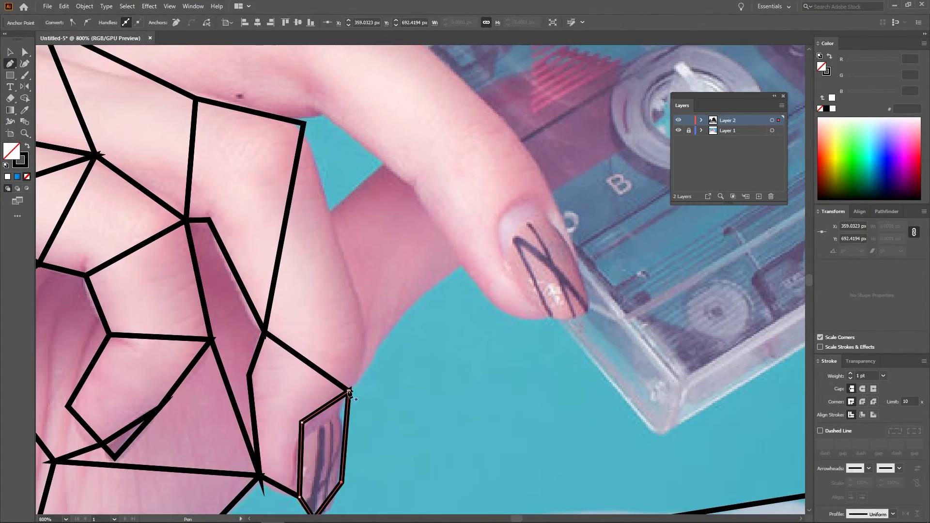
scroll(420, 281, up, 1)
key(ctrl+minus)
scroll(473, 268, down, 6)
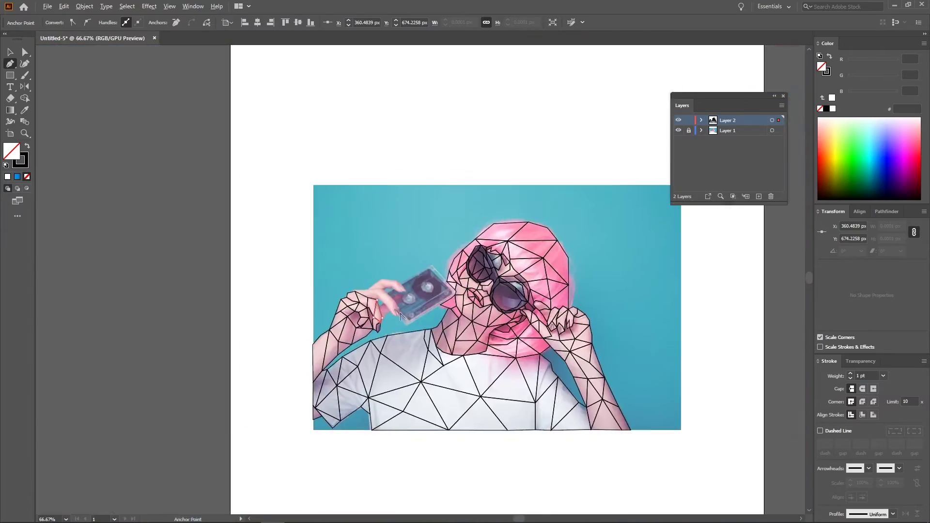
scroll(364, 122, up, 8)
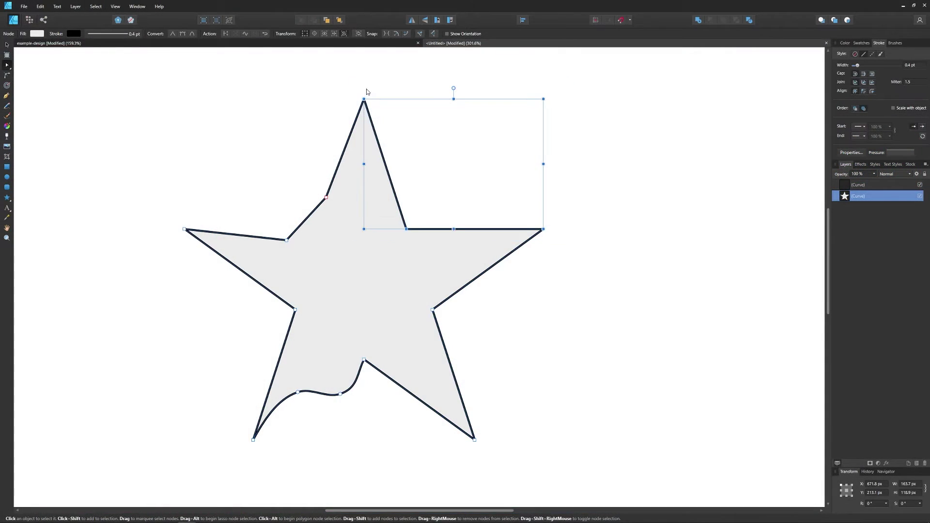
In Affinity Designer, try narrowing the star's selected upper-right nodes and relocating their transform origin, and undo the changes
drag(543, 99, 524, 98)
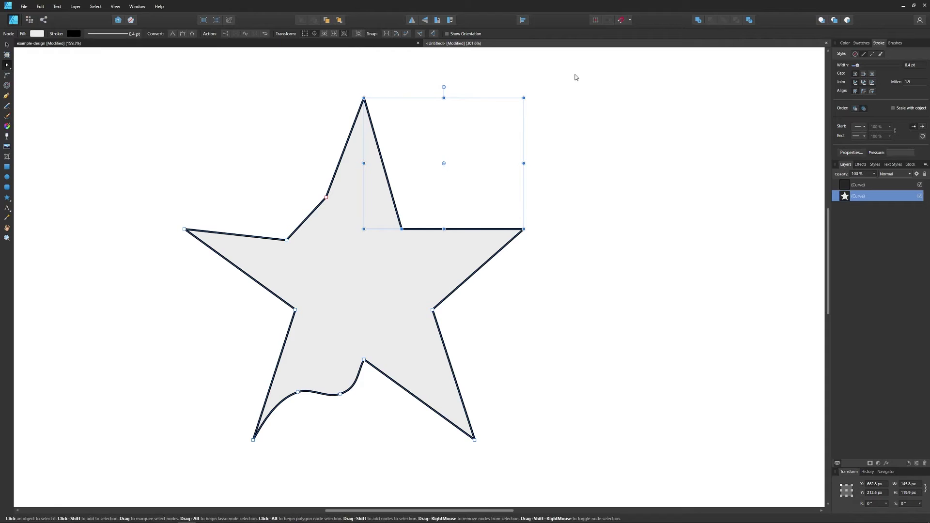
drag(574, 77, 602, 166)
key(ctrl+z)
key(ctrl+z)
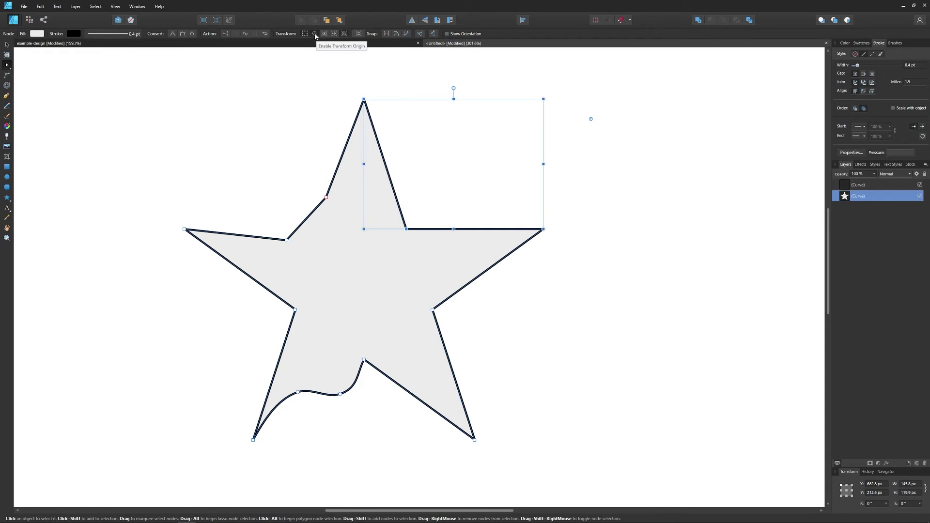
Try transforming the star's selected upper-right nodes from their lower-right corner, and align them with the transform box's alignment handles
mouse_move(543, 229)
mouse_down()
mouse_move(623, 225)
mouse_move(556, 237)
mouse_up()
scroll(194, 139, up, 3)
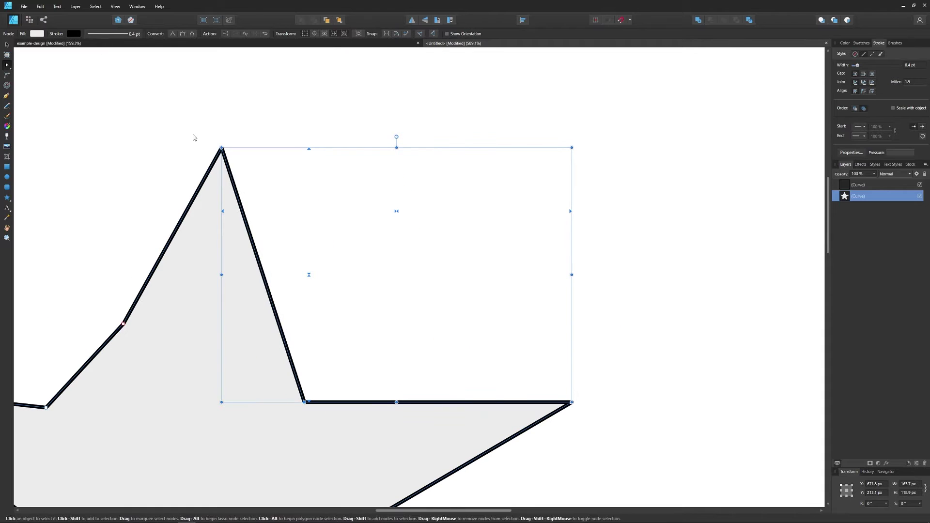
drag(222, 274, 396, 274)
drag(396, 398, 570, 398)
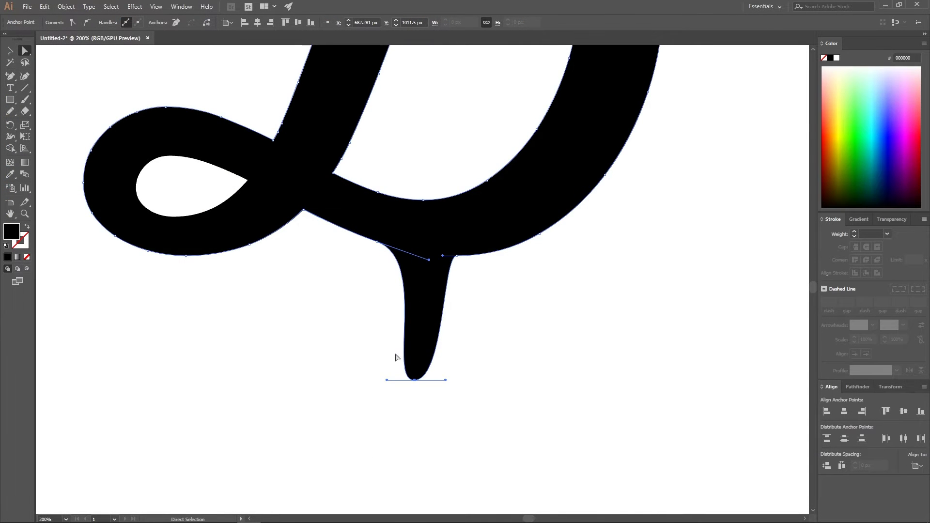
In Illustrator, reshape the rounded end of the letter's long drip and form a second, shorter drip beside it
drag(436, 379, 384, 382)
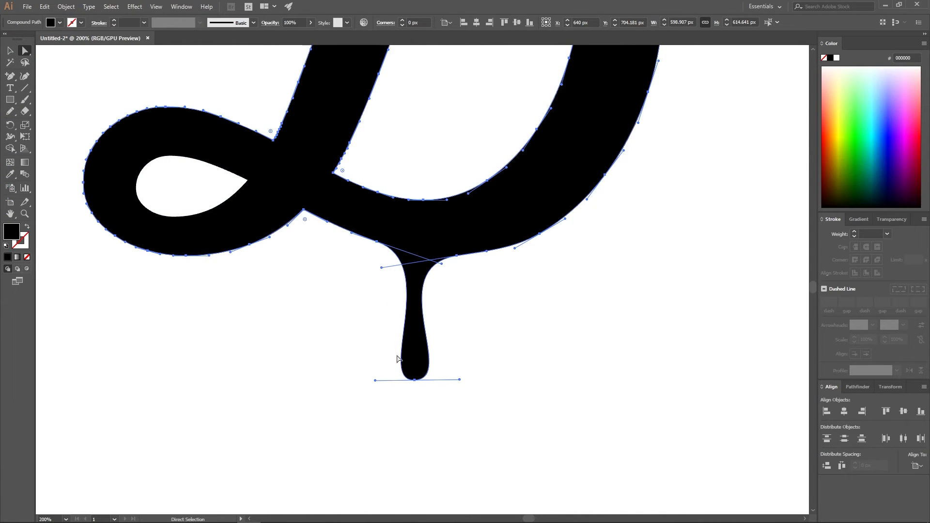
click(497, 253)
drag(498, 253, 473, 290)
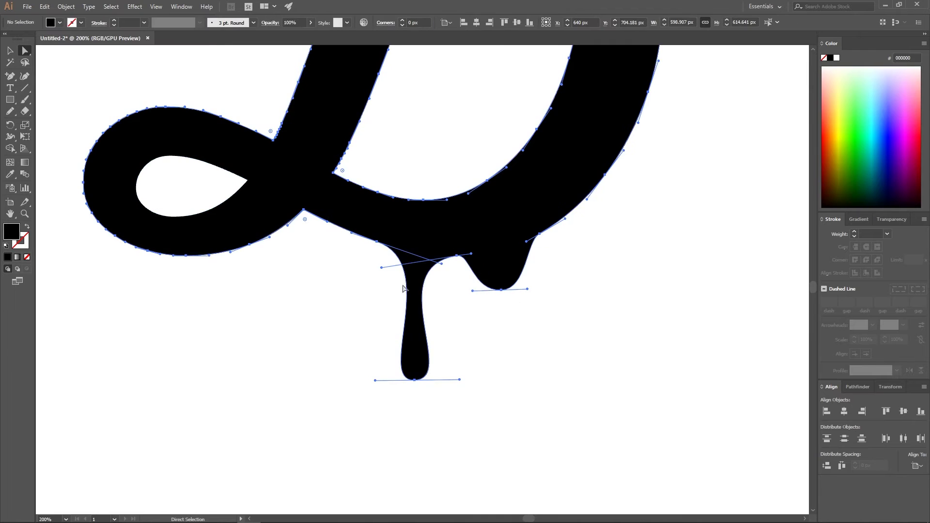
Smooth the curve between the two drips and lengthen the shorter drip downward
click(456, 264)
drag(382, 268, 381, 256)
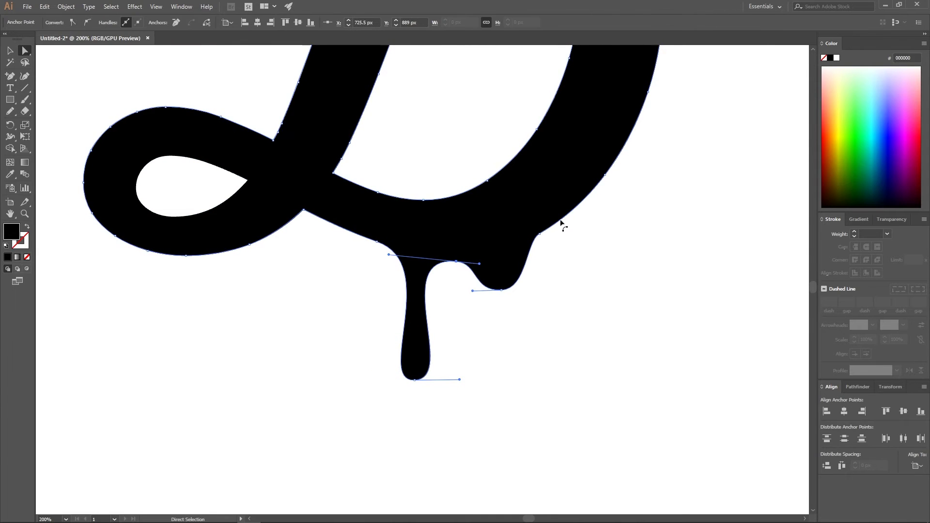
click(524, 246)
drag(502, 290, 494, 312)
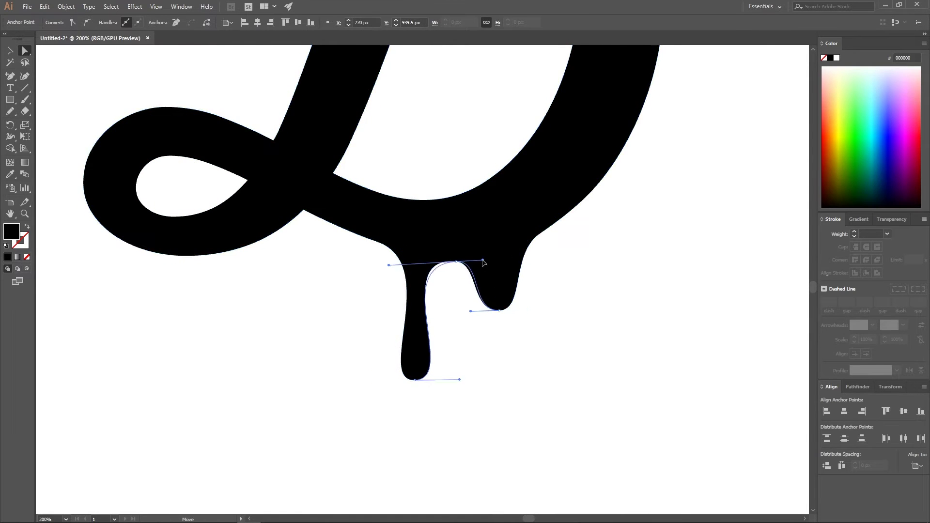
Add an anchor point on the inner edge of the letter's upper curve and pull it down into a drip
key(ctrl+0)
key(v)
key(ctrl+1)
scroll(420, 145, up, 4)
key(a)
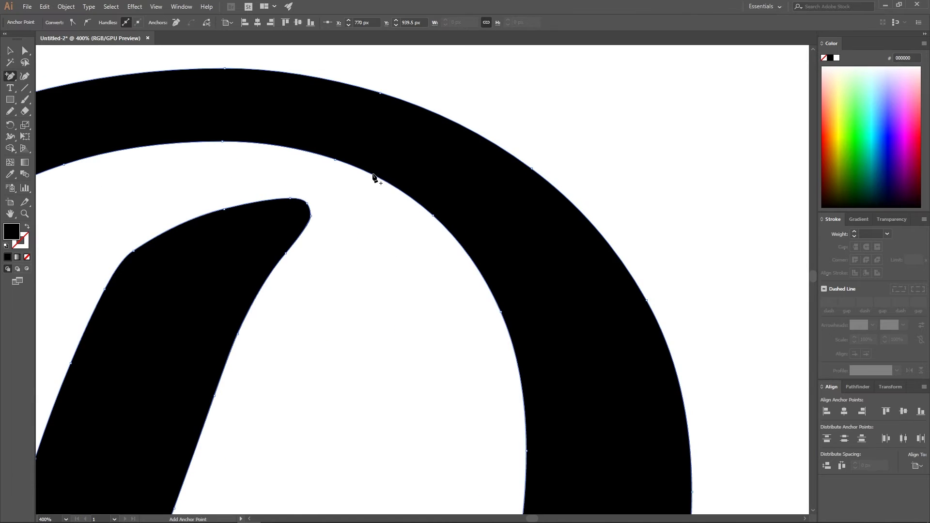
click(403, 196)
key(a)
drag(404, 196, 381, 321)
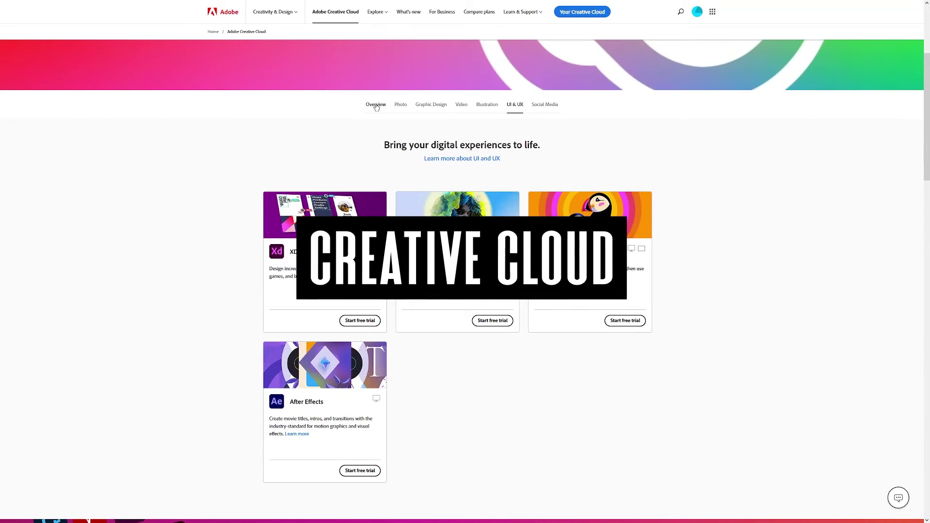
On the Adobe Creative Cloud website, look through the apps offered in each category from Overview to Social Media
click(376, 105)
click(400, 105)
click(432, 106)
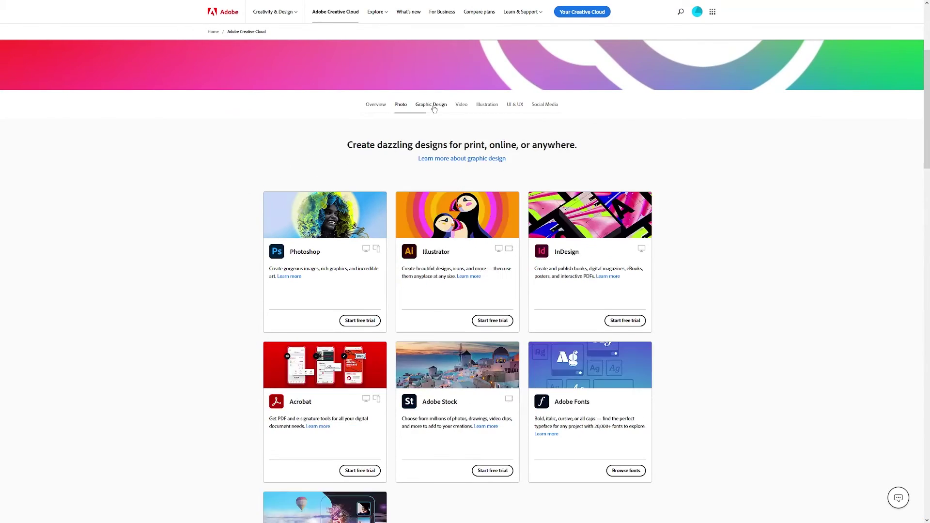
click(462, 105)
click(487, 105)
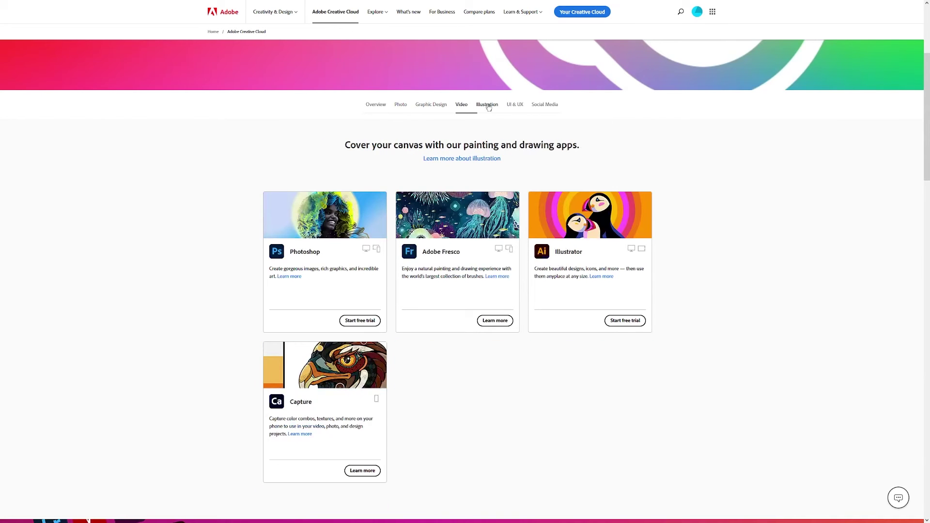
click(516, 105)
click(544, 105)
scroll(880, 254, up, 4)
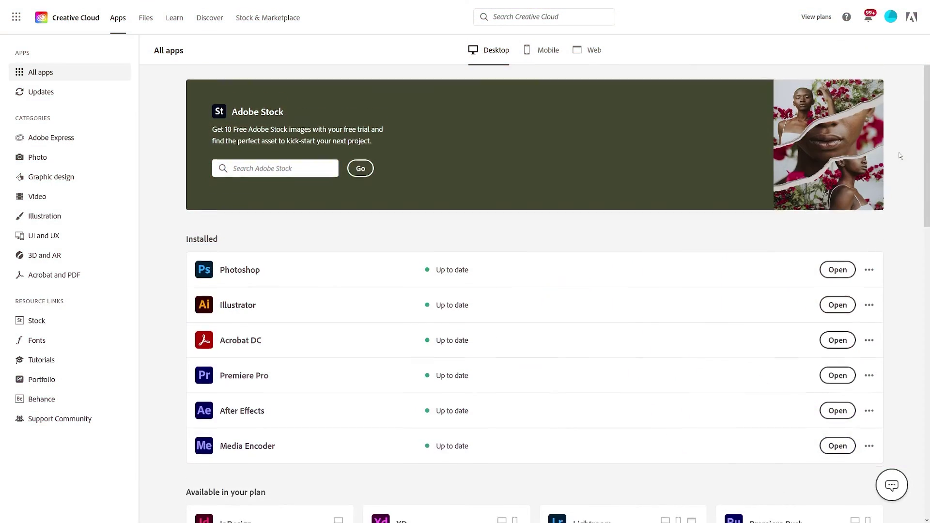
On the Creative Cloud web apps page, look through the installed apps and those available in the plan
scroll(900, 156, down, 3)
scroll(900, 156, down, 4)
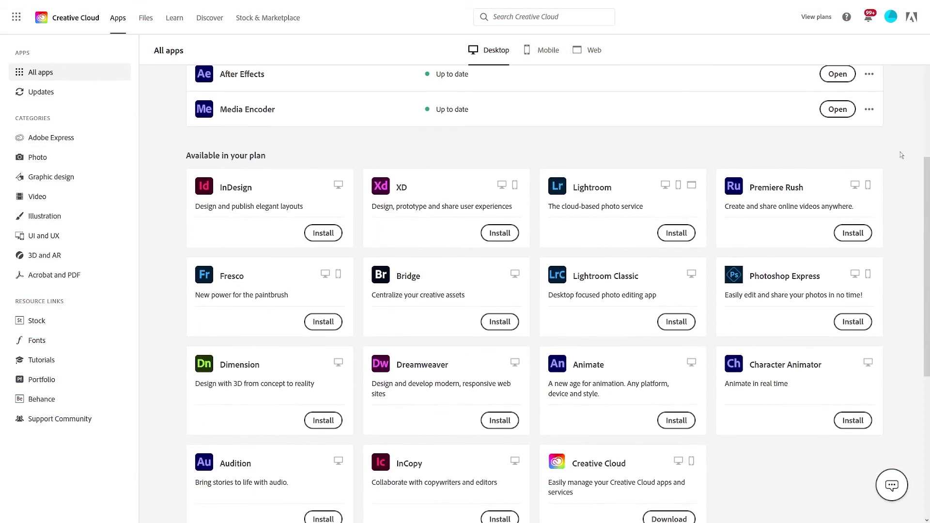
scroll(533, 291, down, 2)
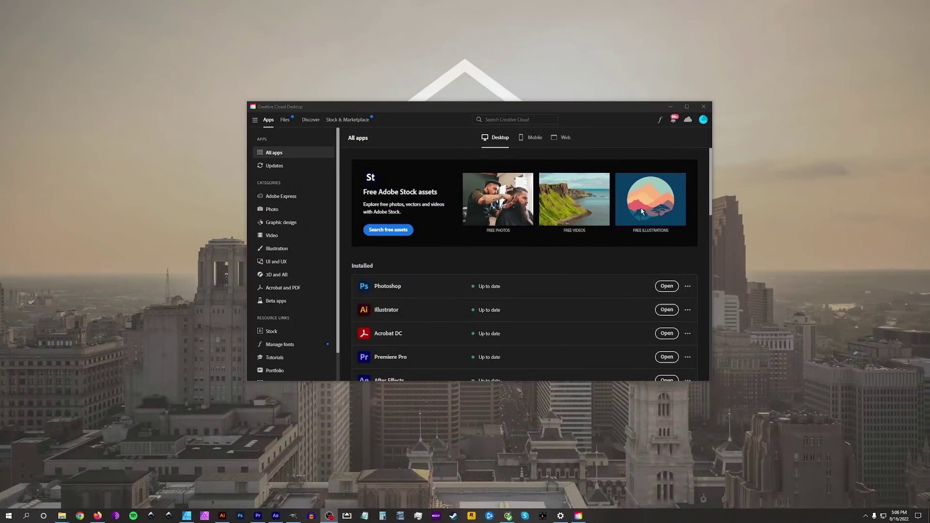
In the Creative Cloud Desktop app, look through the list of installed apps
scroll(644, 213, down, 1)
scroll(645, 213, down, 1)
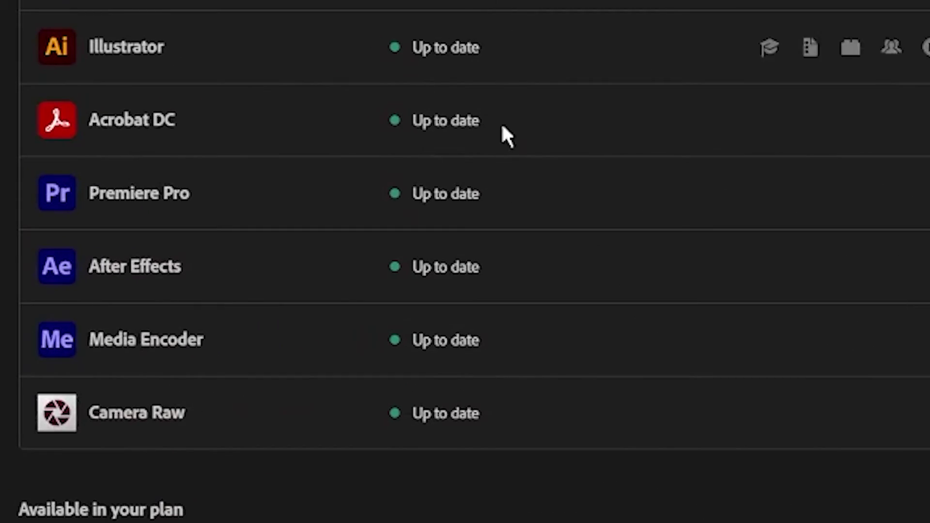
scroll(465, 261, down, 3)
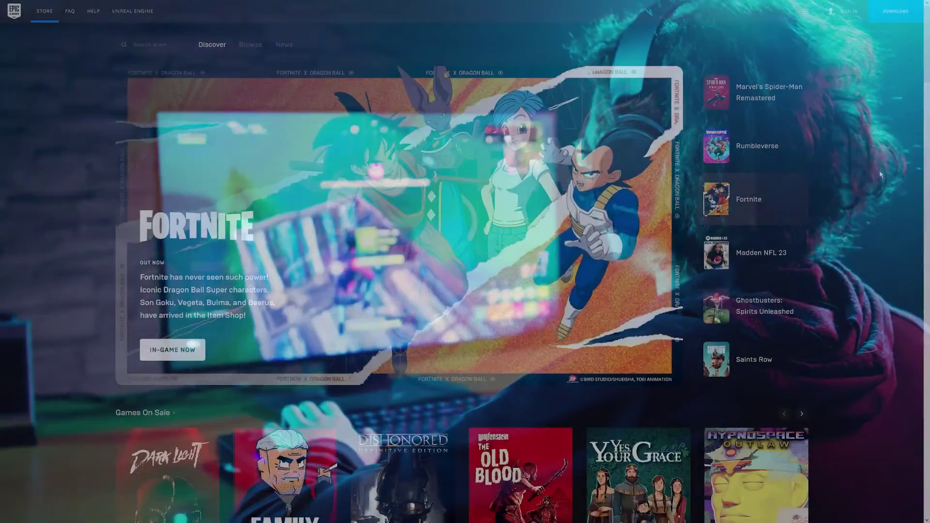
On the Epic Games Store, browse the Discover page through the games on sale and featured promotions
scroll(879, 174, down, 5)
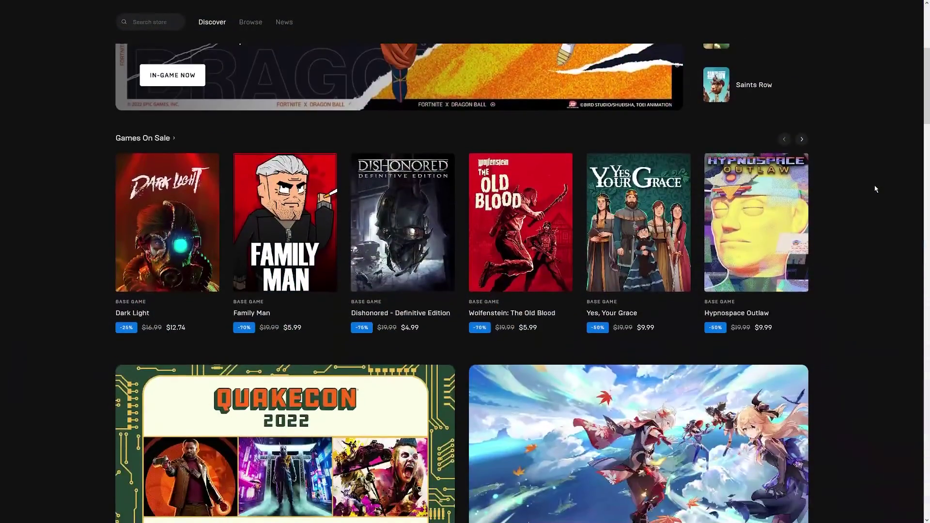
scroll(877, 184, down, 10)
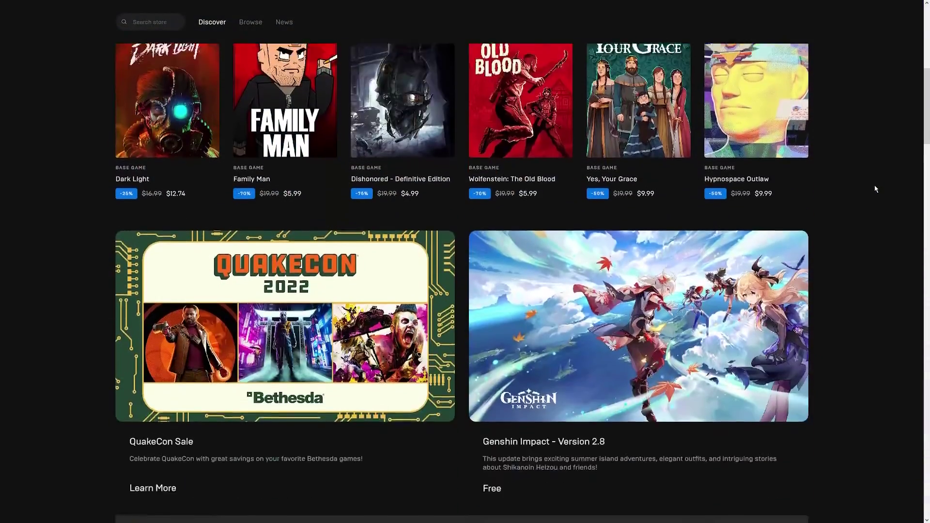
scroll(878, 175, down, 1)
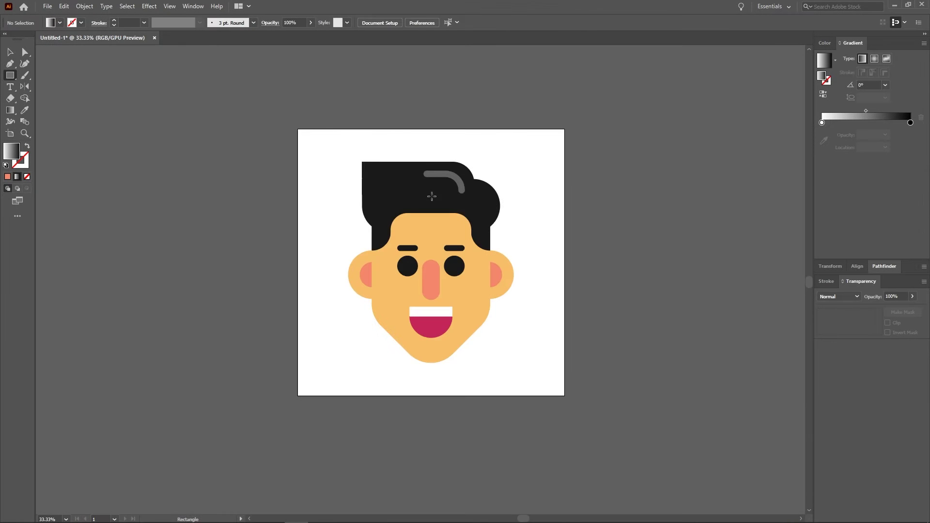
In Illustrator, give the cartoon face group a clipping opacity mask and activate the mask for editing
key(ctrl+a)
key(ctrl+y)
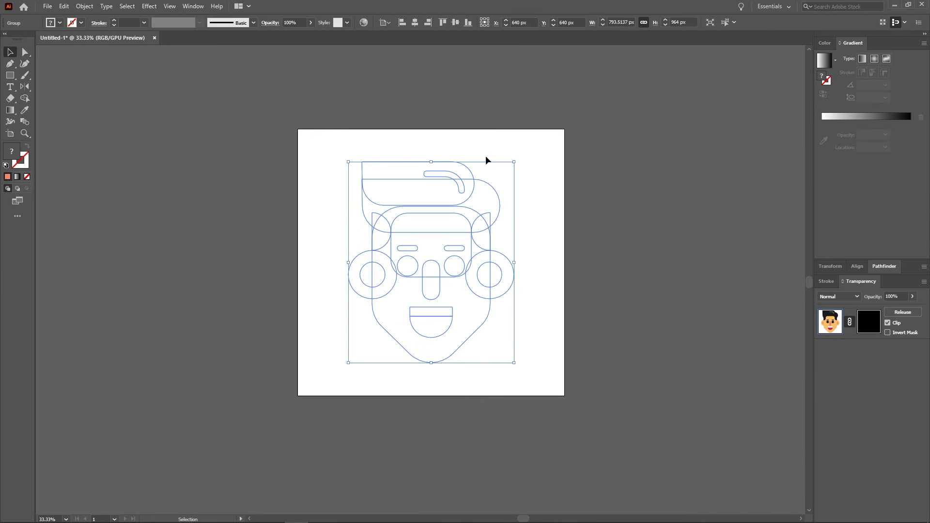
click(866, 327)
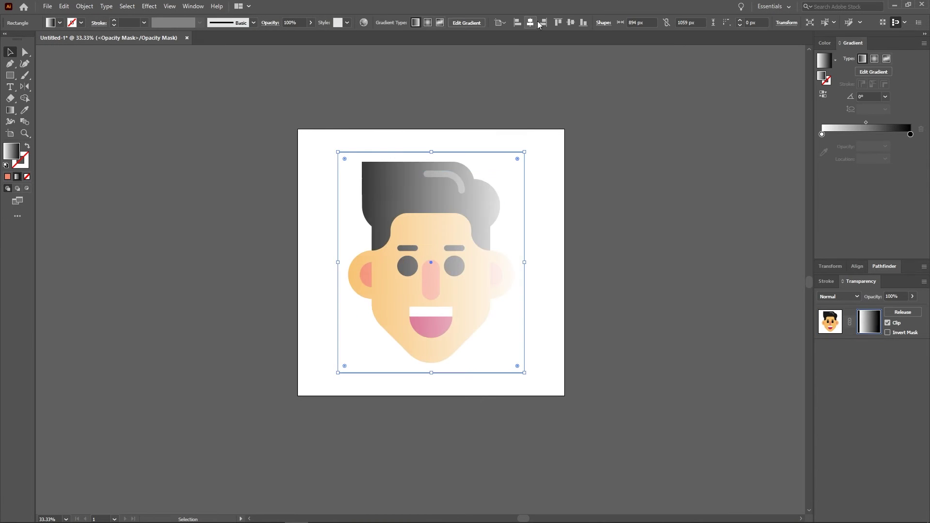
Shorten the mask's linear black-to-white gradient from both ends so the face fades out around its centre
key(g)
mouse_move(529, 262)
mouse_down()
mouse_move(469, 263)
mouse_move(489, 262)
mouse_up()
drag(332, 262, 405, 264)
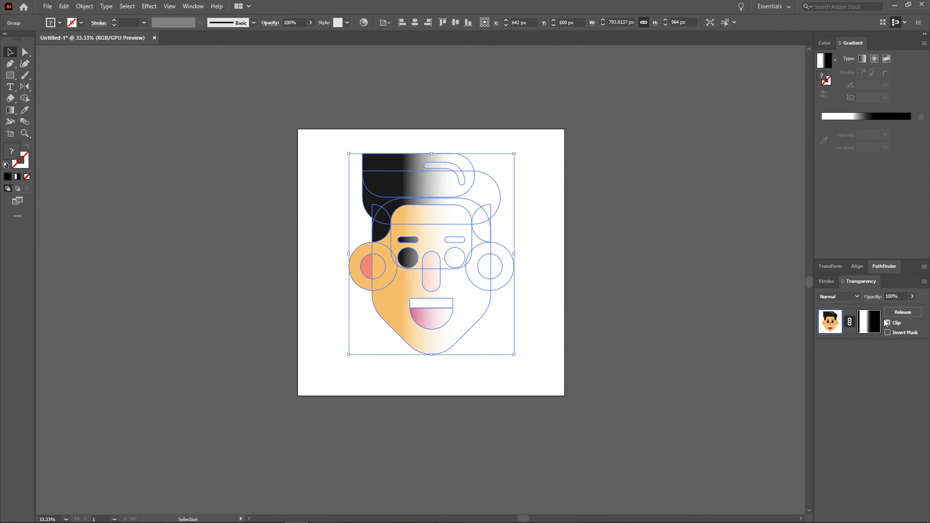
click(588, 315)
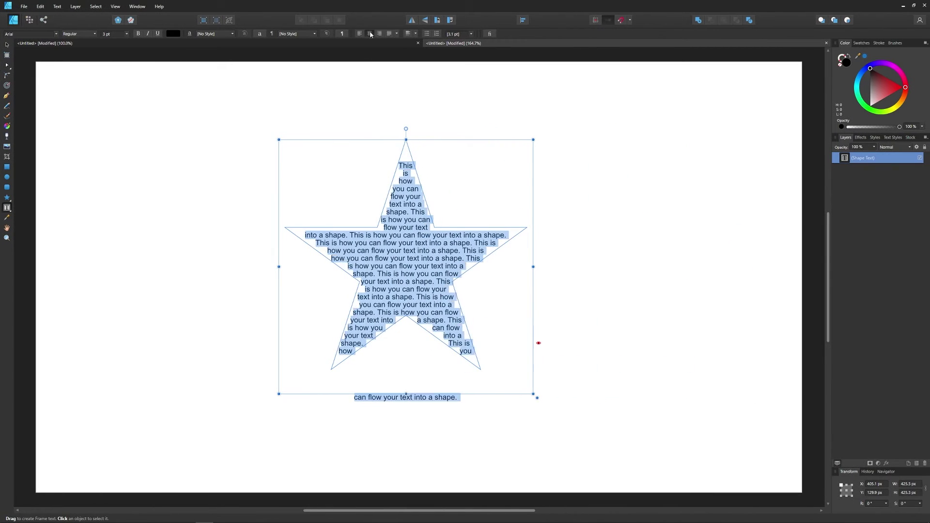
In Affinity Designer, justify the text flowing inside the star shape
click(389, 33)
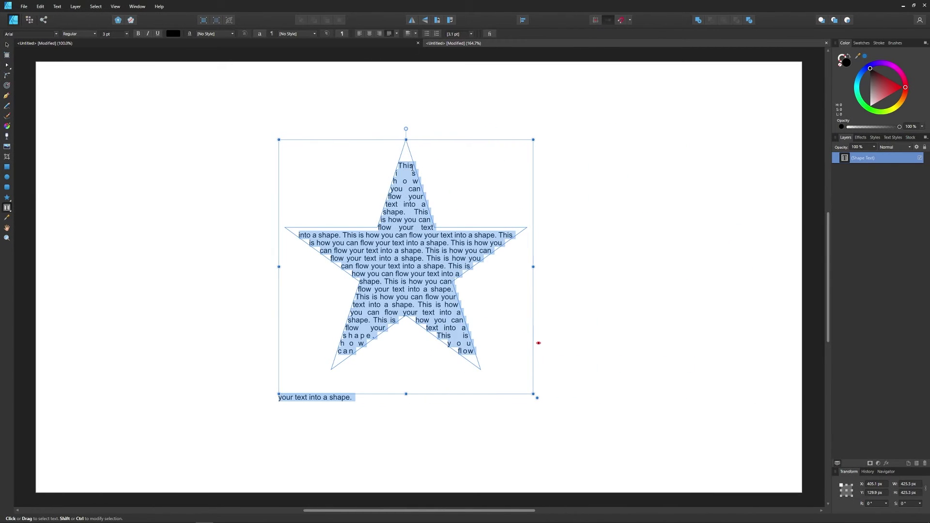
scroll(406, 166, up, 3)
scroll(258, 446, down, 1)
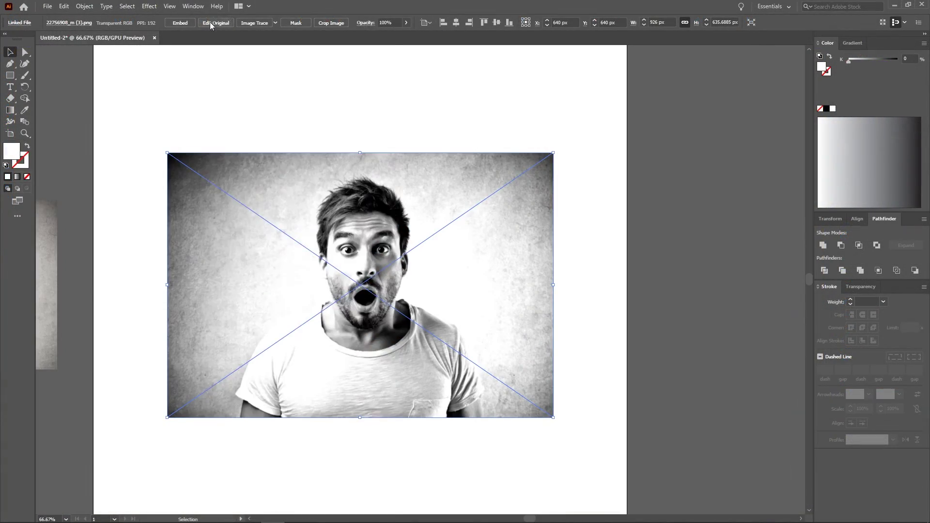
In Illustrator, open a panel for working with the linked black-and-white portrait photo
click(193, 6)
click(213, 271)
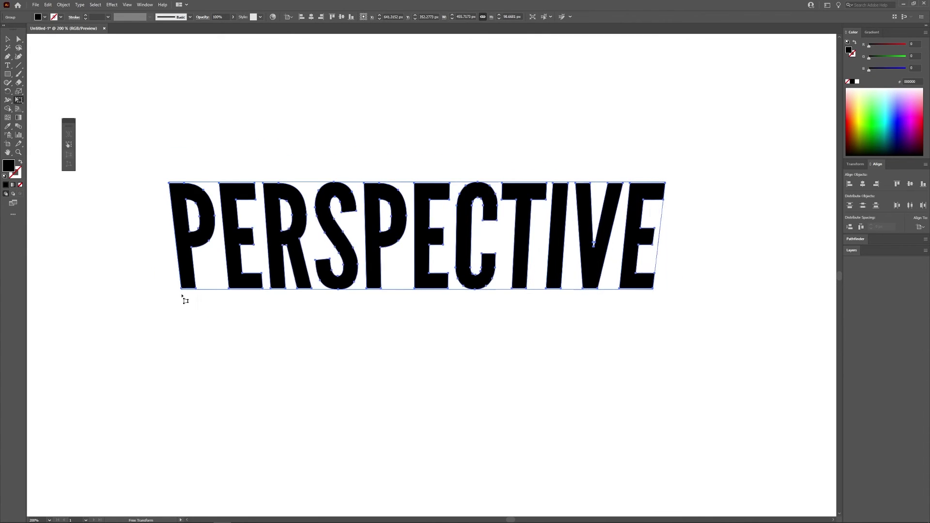
Distort the PERSPECTIVE lettering with Free Transform by pulling its lower-left corner downward and slightly inward
drag(186, 300, 203, 365)
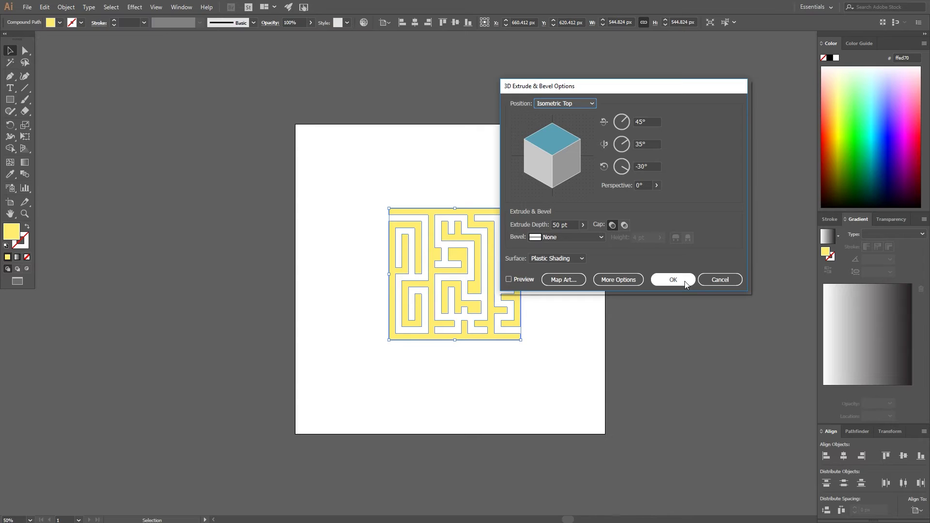
Apply a 3D Extrude & Bevel effect to the yellow maze using the Isometric Top position and a 50 pt depth
click(684, 280)
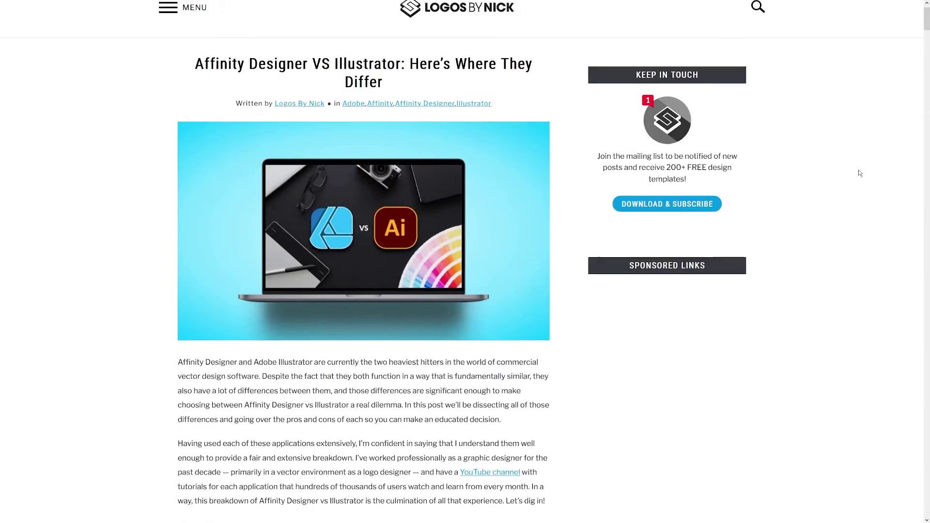
Switch to the browser and read through the Affinity Designer VS Illustrator article, covering its introductions, table of contents and image editing section
scroll(858, 170, down, 6)
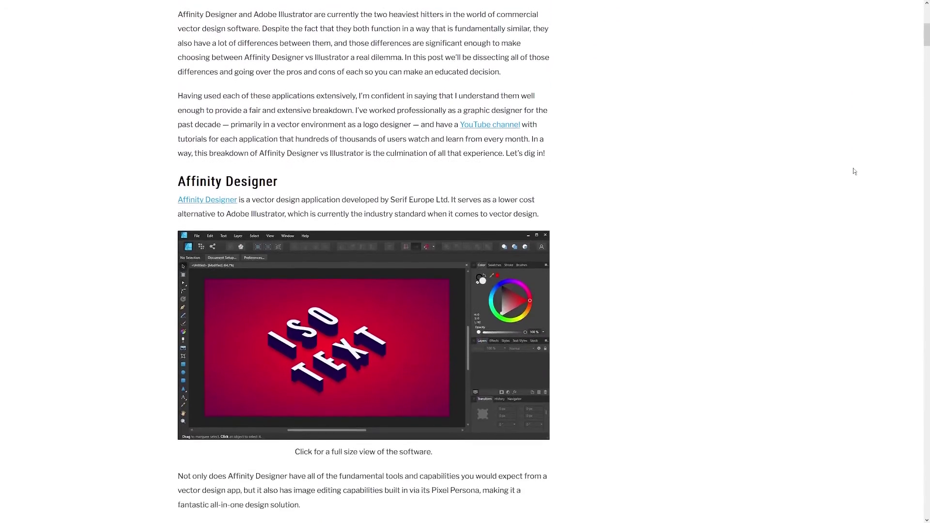
scroll(855, 172, down, 8)
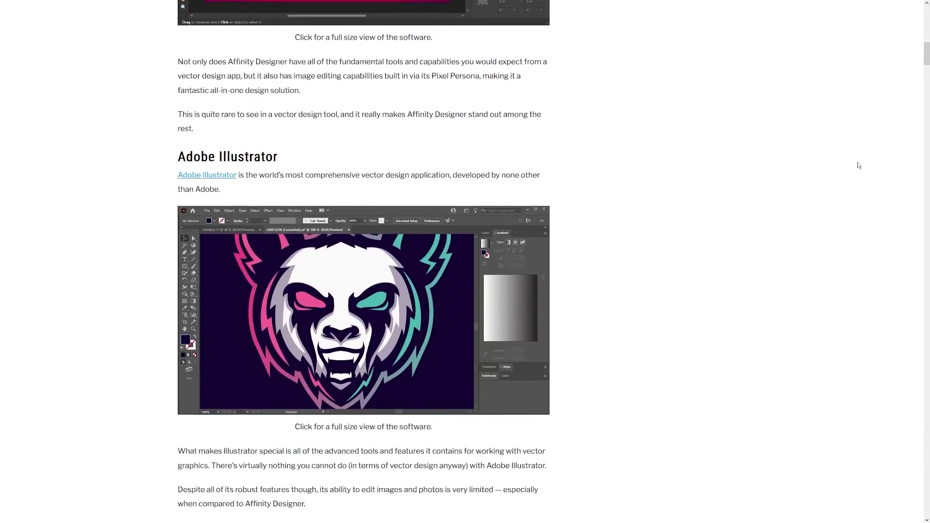
scroll(858, 166, down, 10)
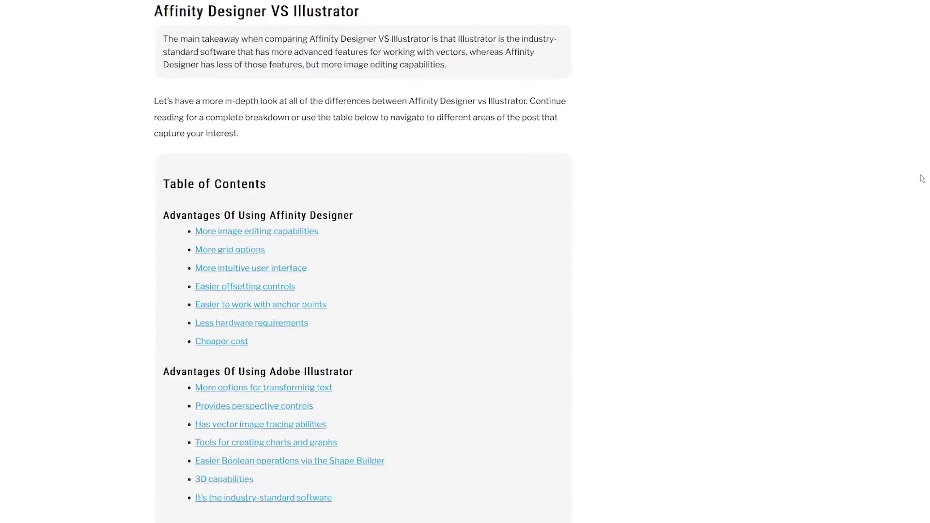
scroll(921, 178, down, 10)
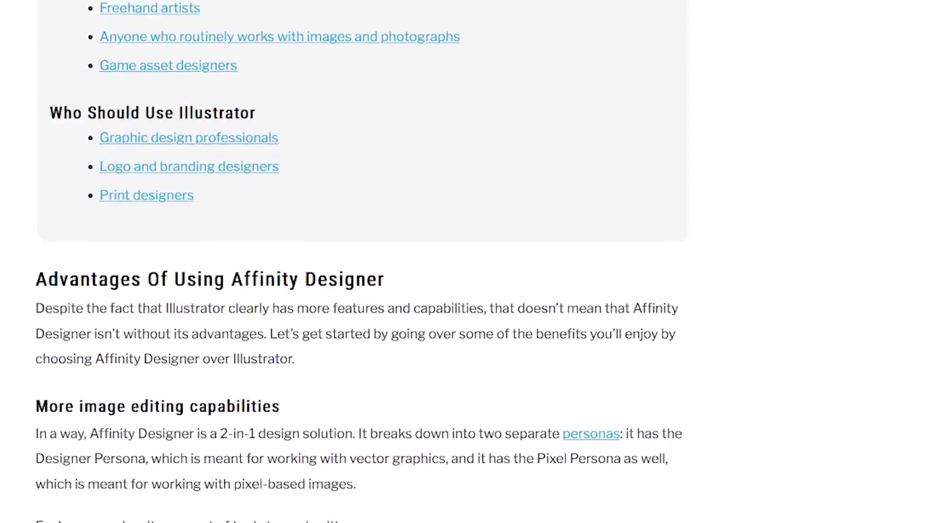
scroll(824, 169, down, 10)
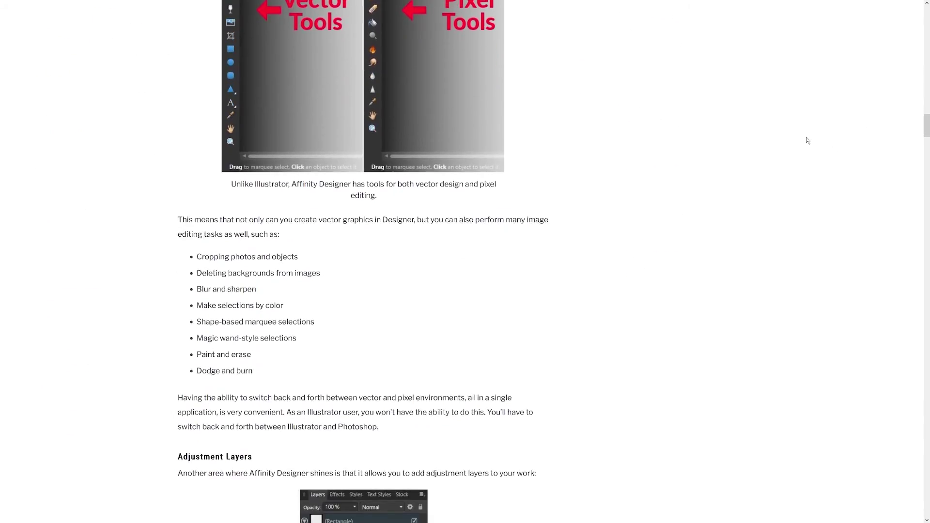
scroll(807, 141, down, 6)
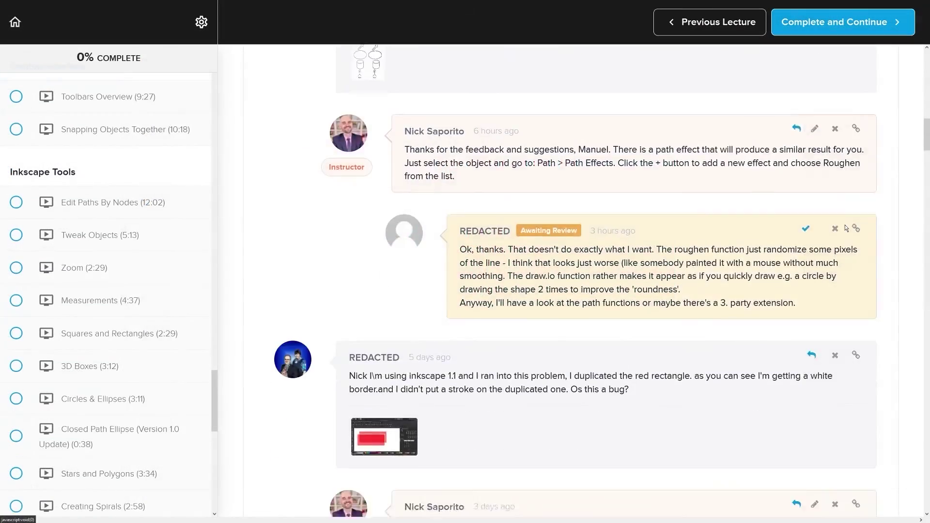
Review the student questions and instructor replies under the Inkscape lecture, and the Affinity Designer Master Class page's lesson list and enrolment offer
scroll(869, 223, down, 3)
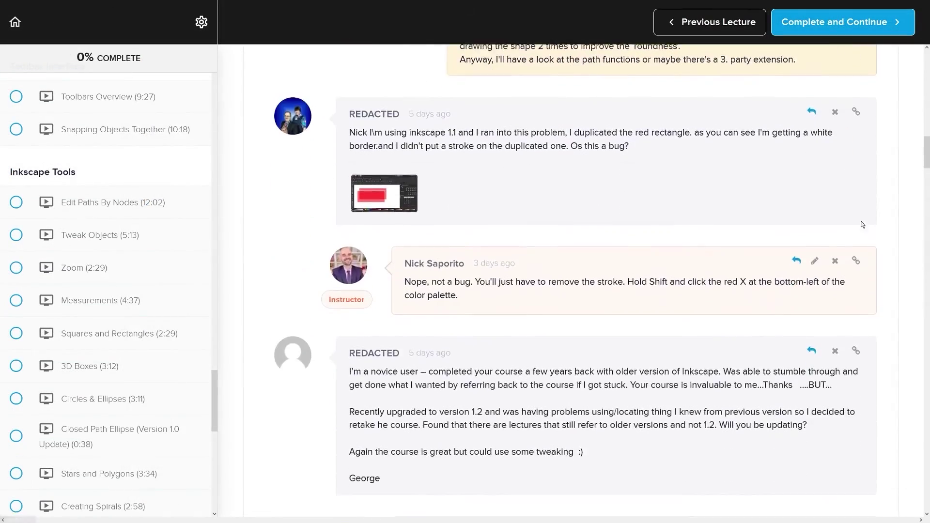
scroll(867, 222, down, 10)
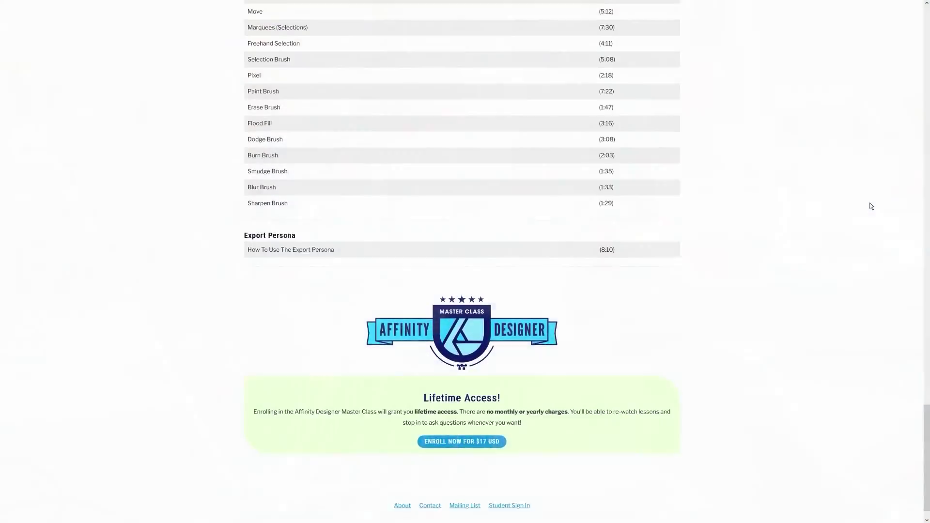
scroll(870, 207, down, 1)
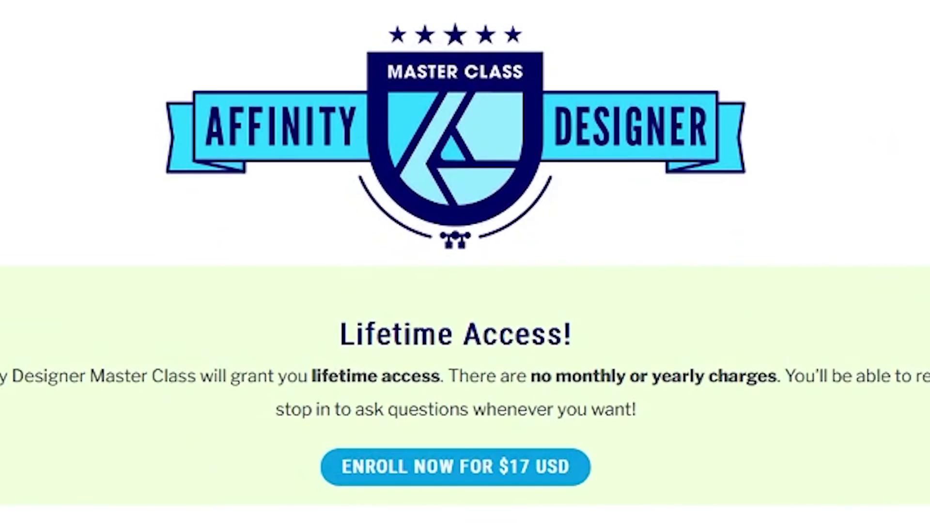